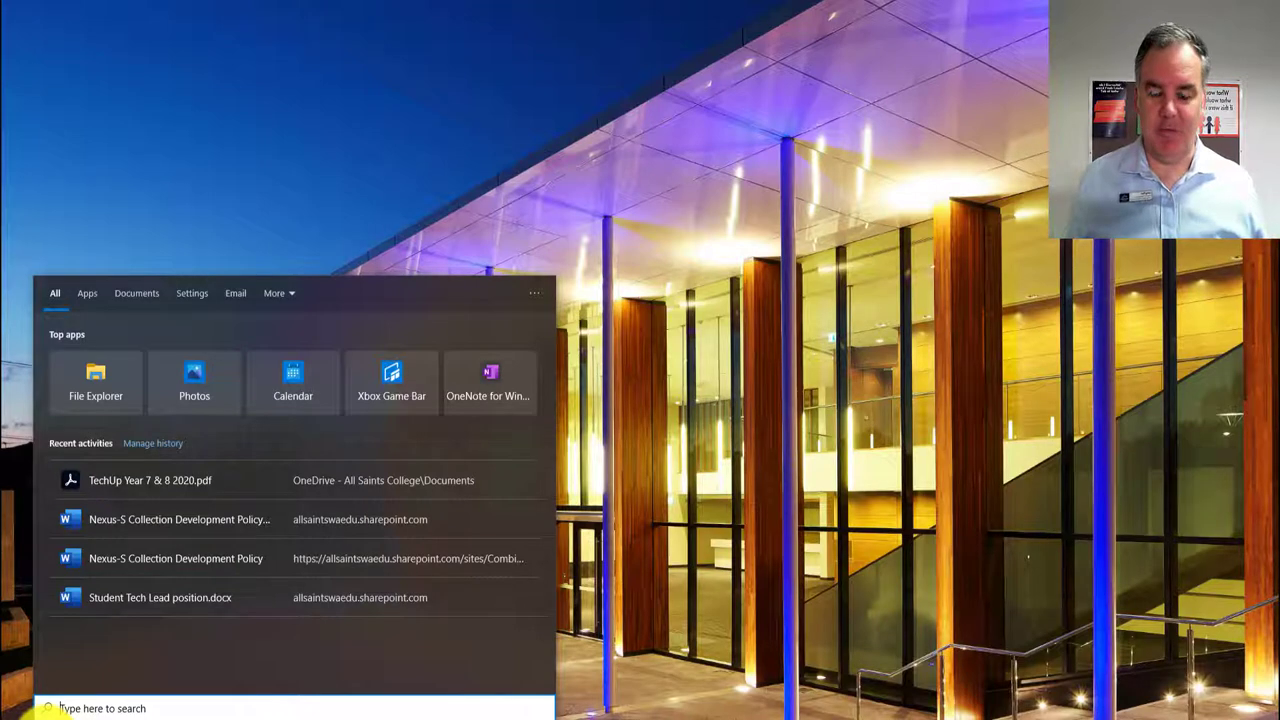
- Search the Start menu for 'video' and launch Video Editor
text(video)
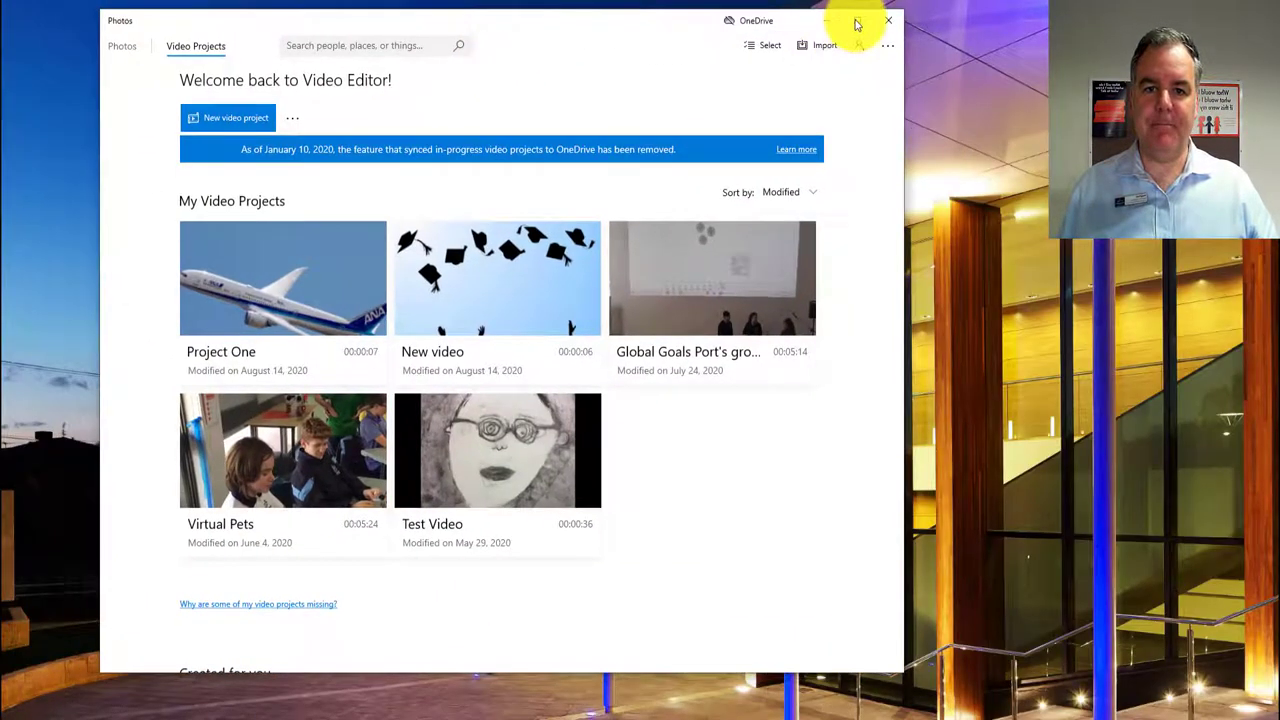
- Maximize Video Editor and create a new video project named 'Slideshow'
click(857, 20)
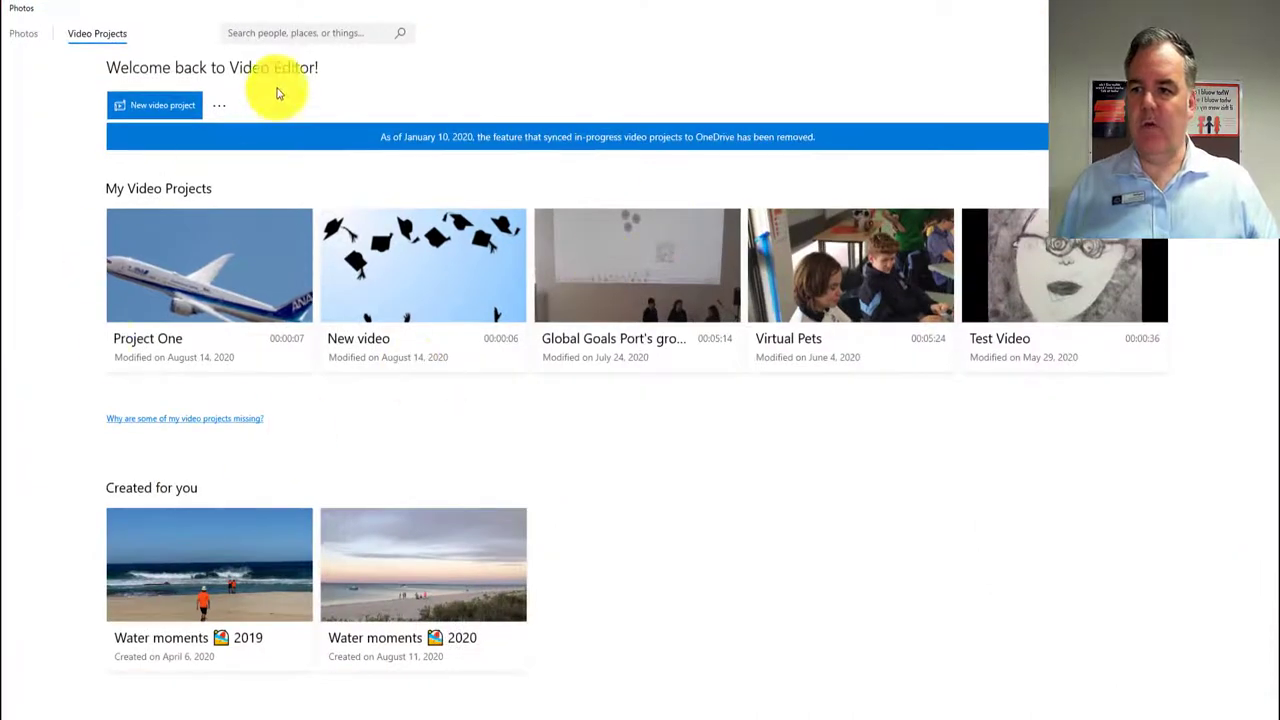
click(168, 113)
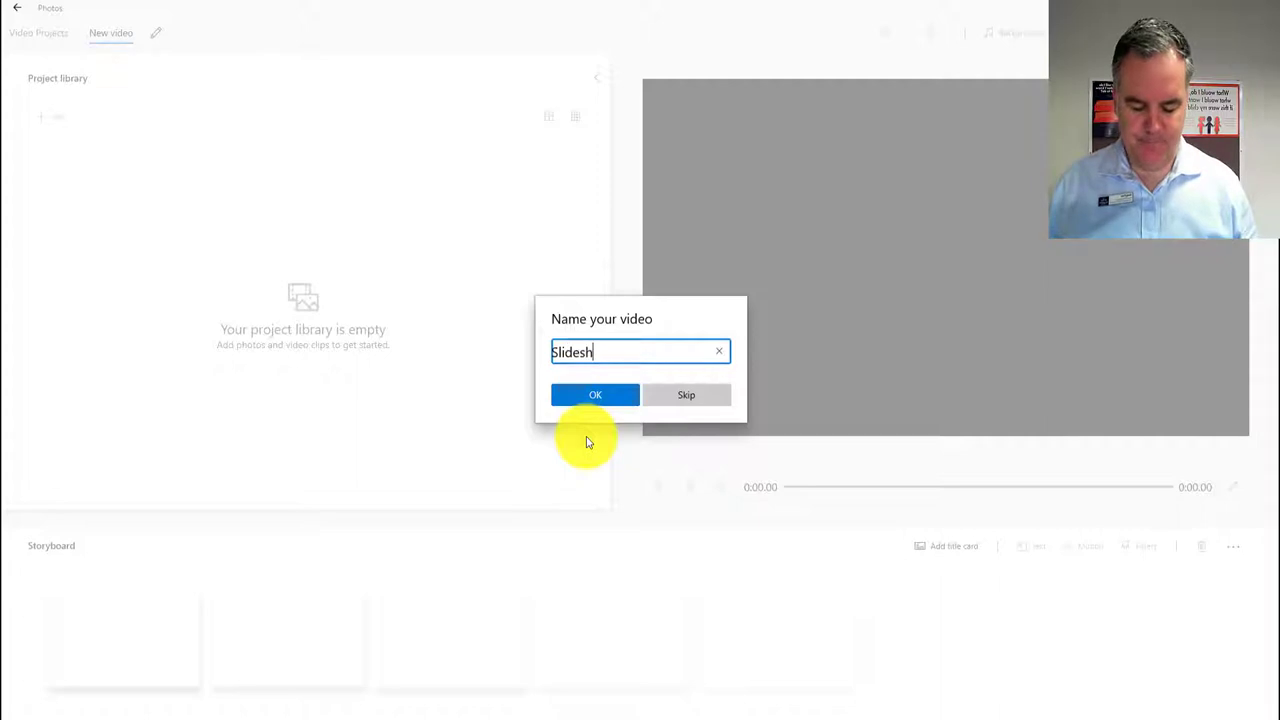
click(598, 395)
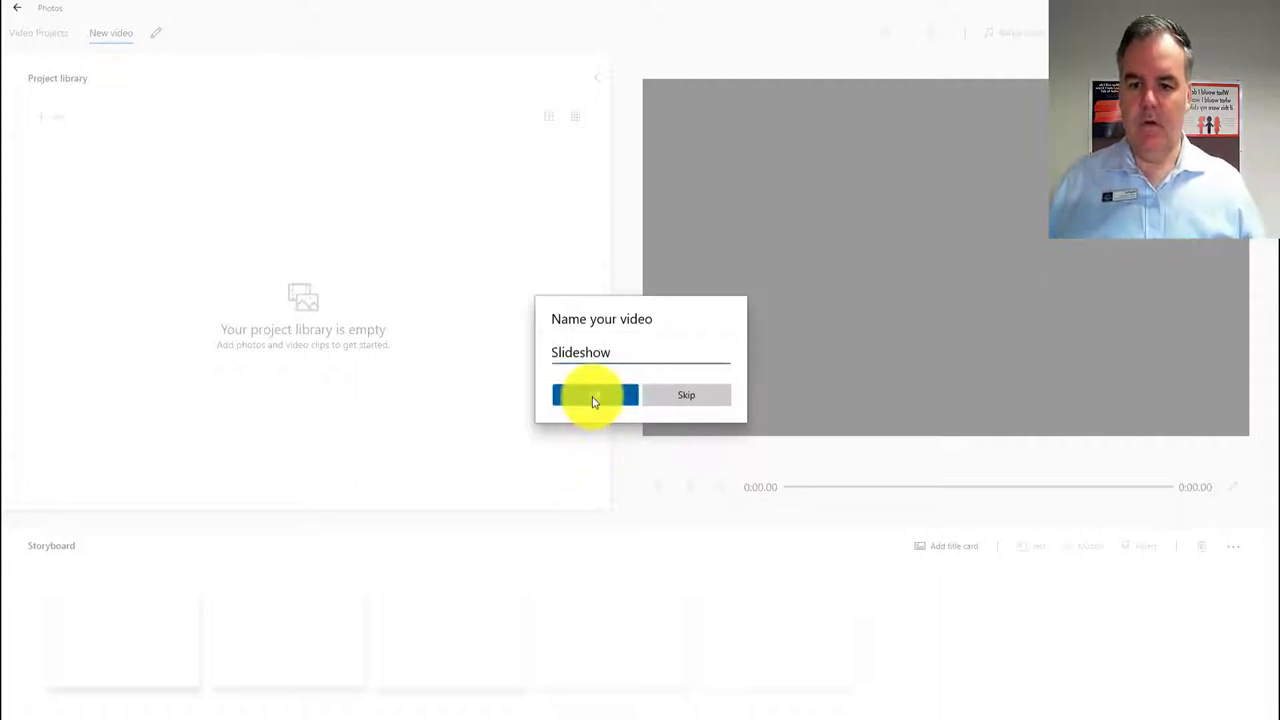
- Pick six photos from the collection: September and August shots, minus the graduation caps and portrait
click(52, 119)
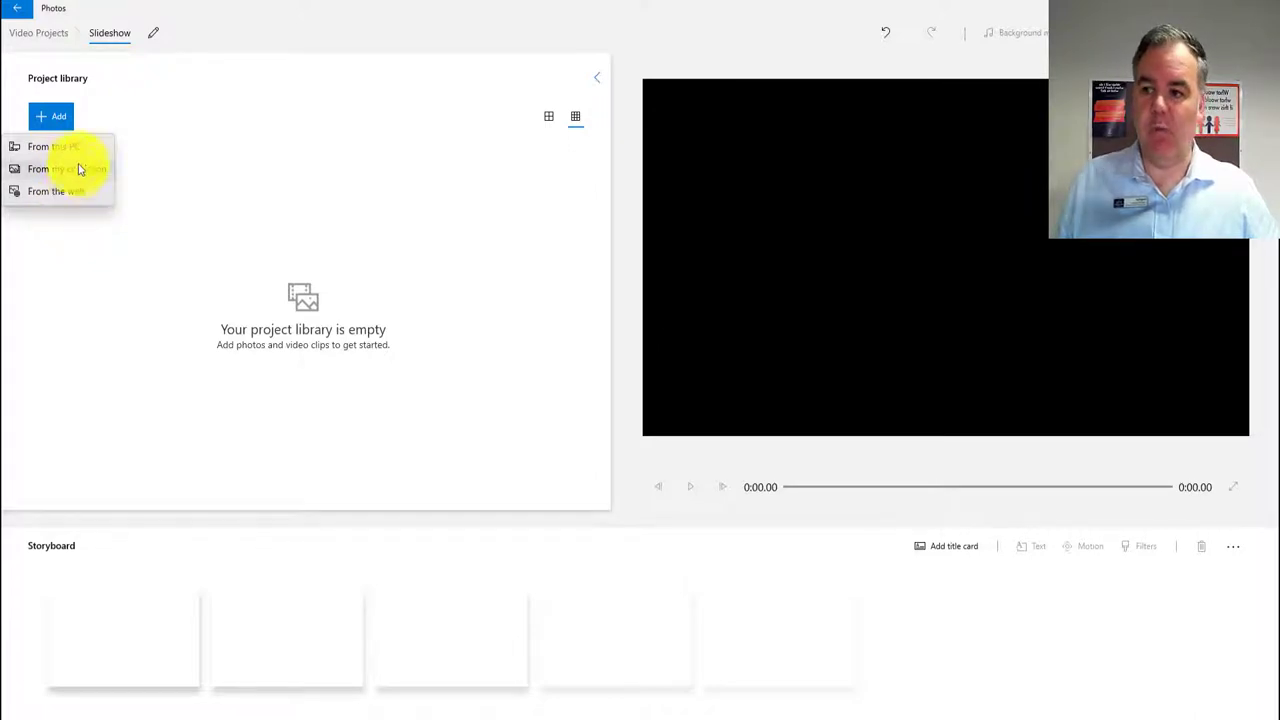
click(68, 154)
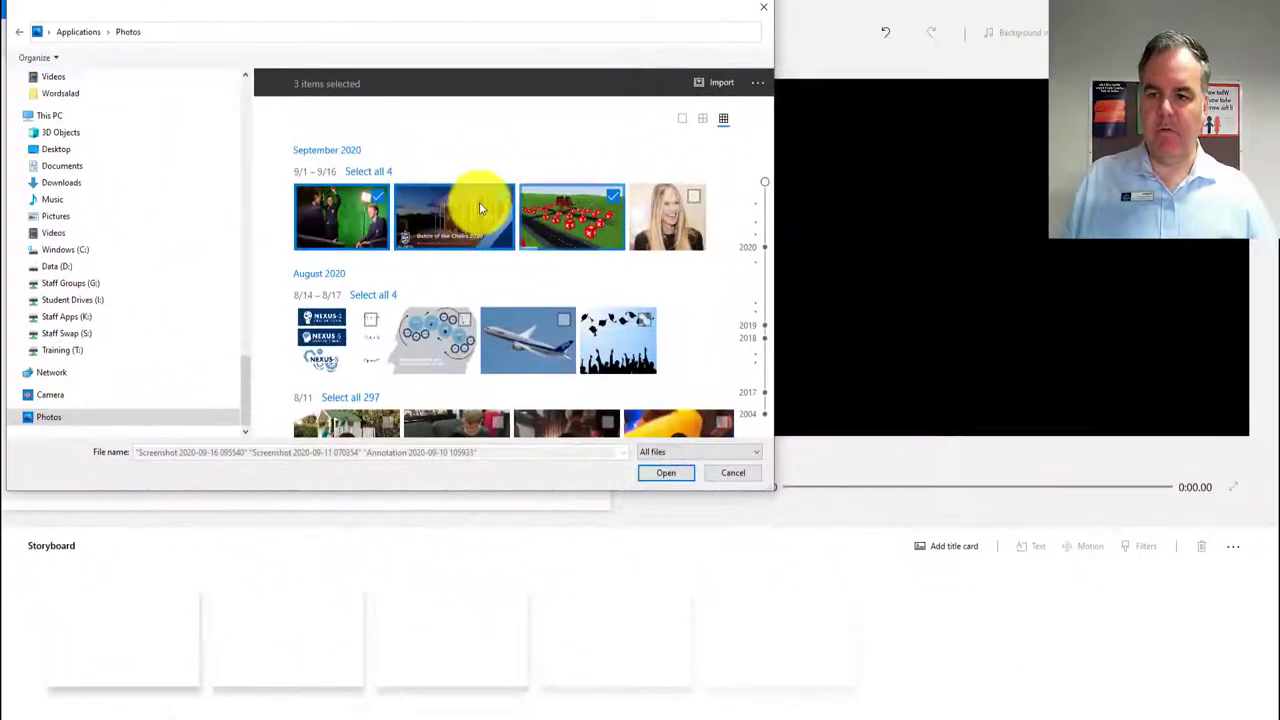
click(667, 479)
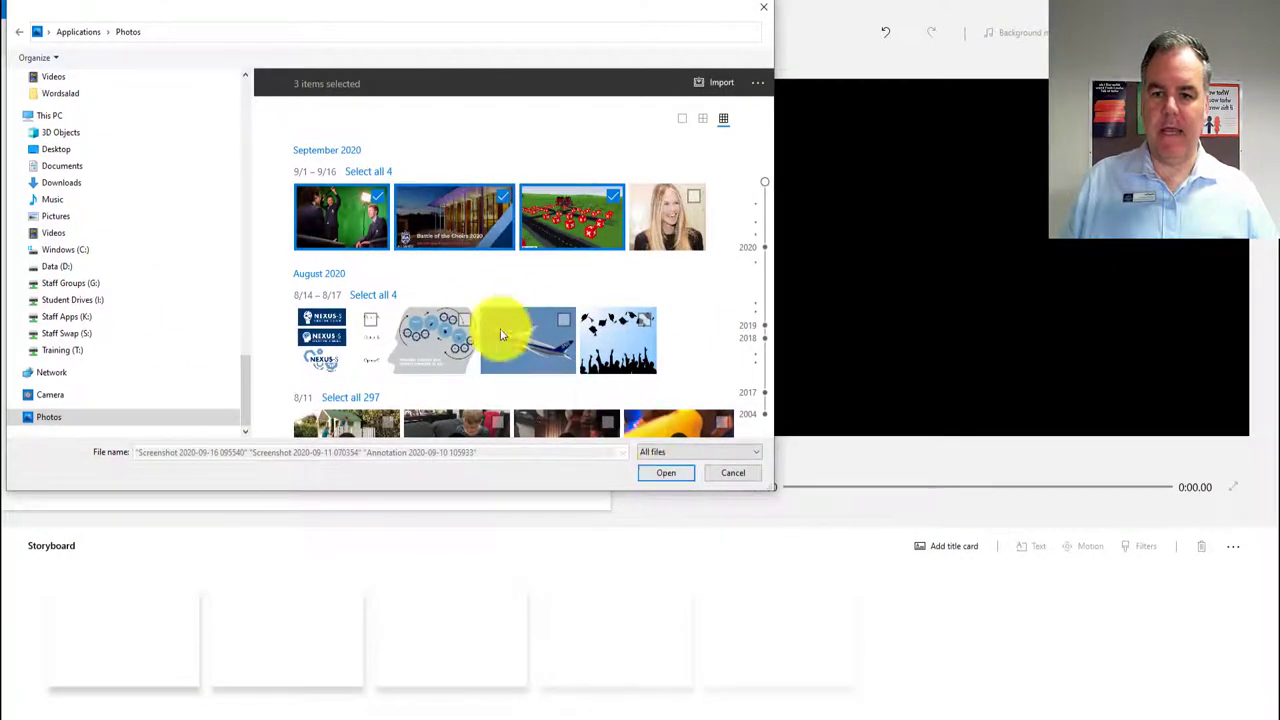
shift+click(624, 344)
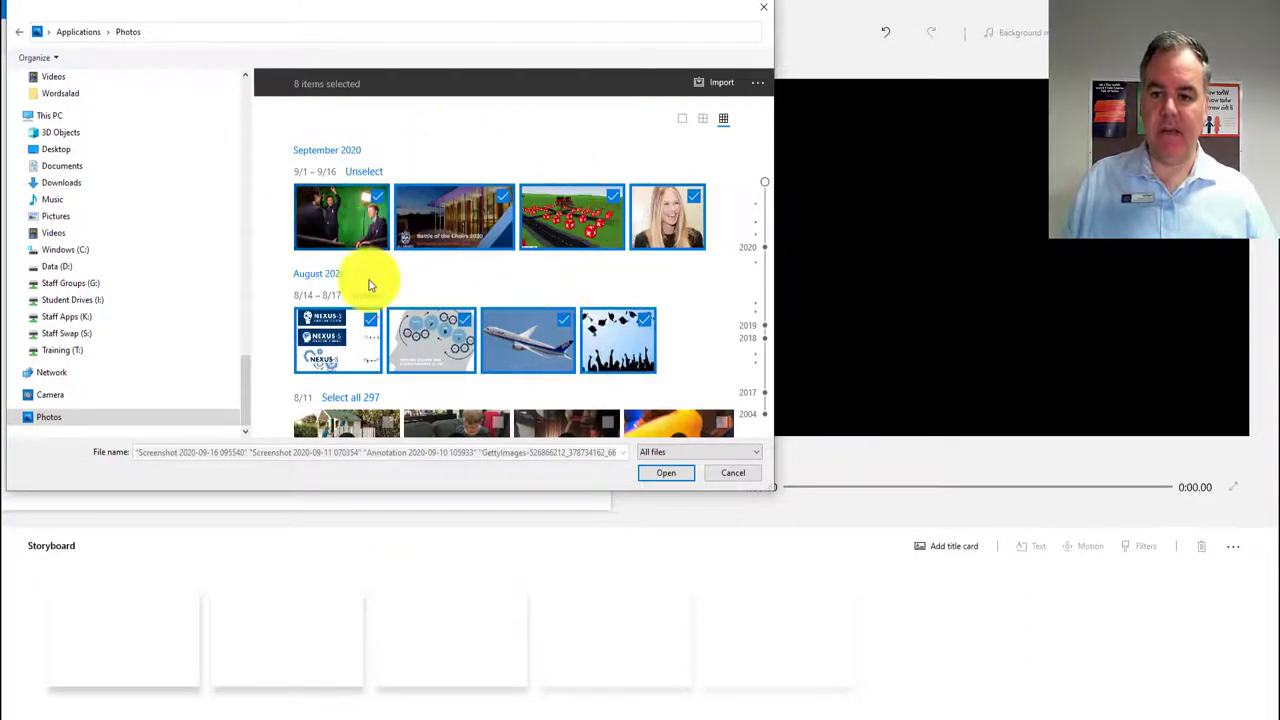
click(630, 347)
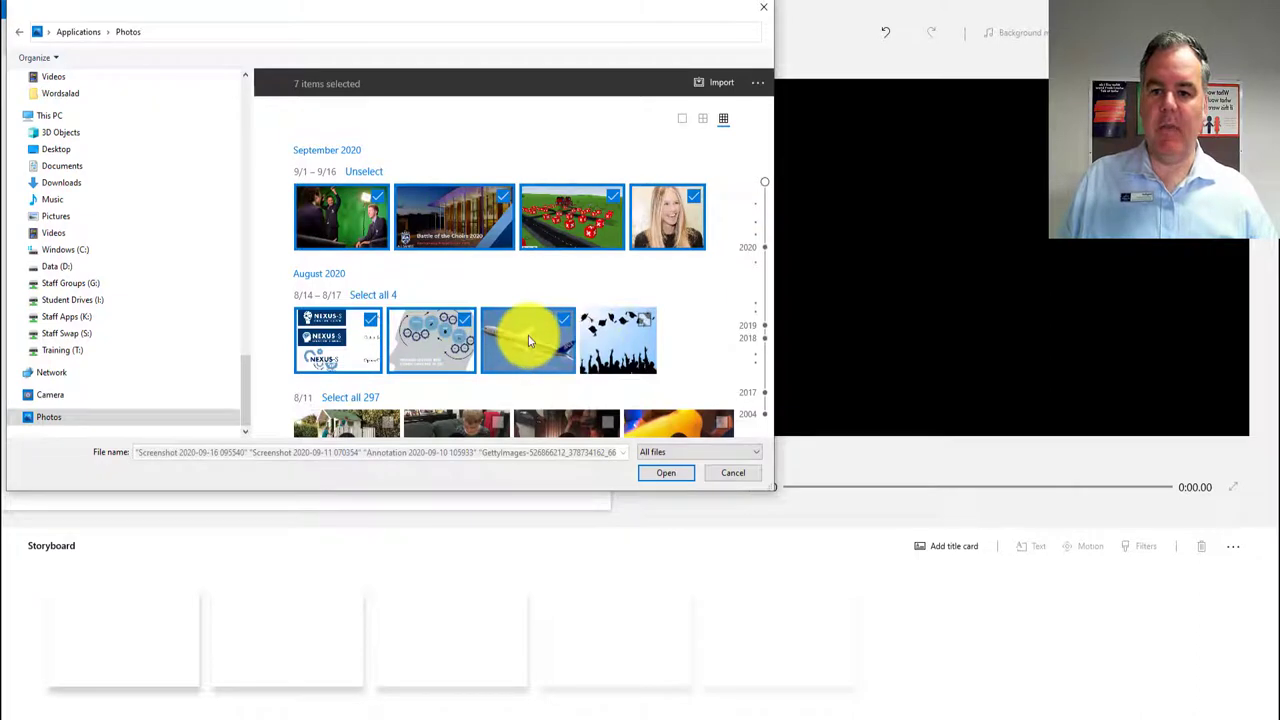
click(676, 209)
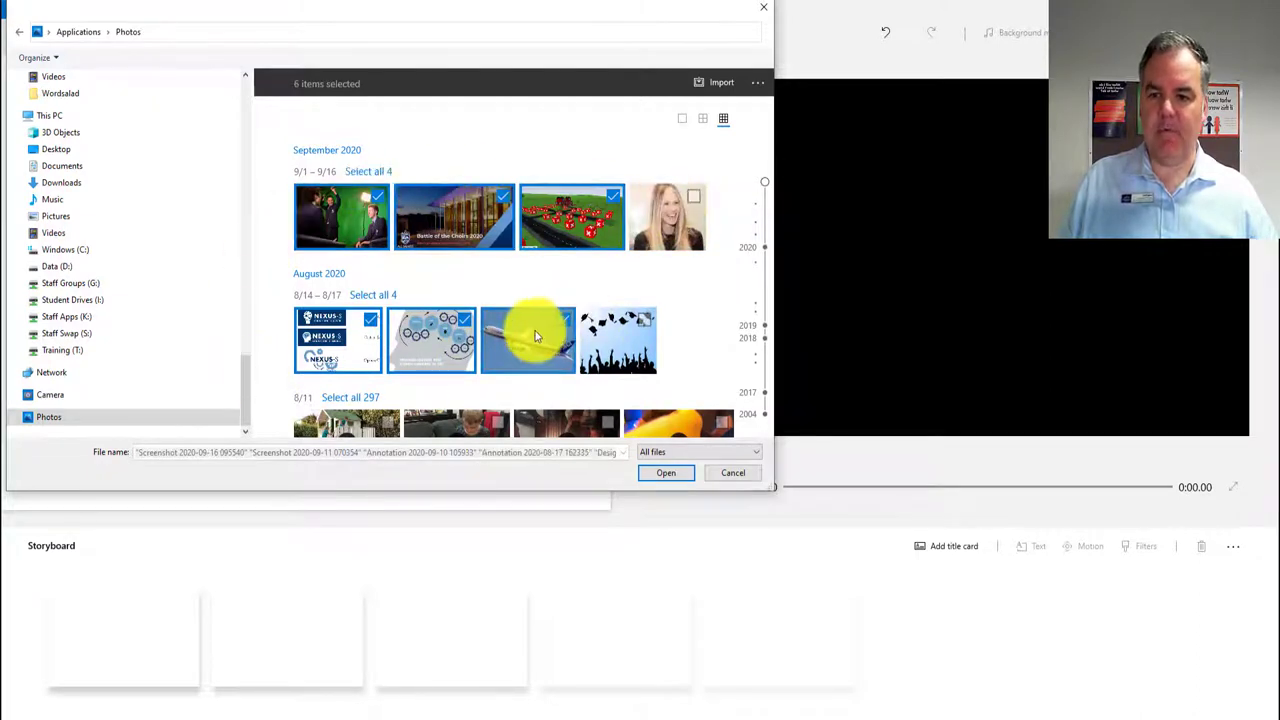
- Add the six chosen photos to the library and place them all in the storyboard
click(670, 479)
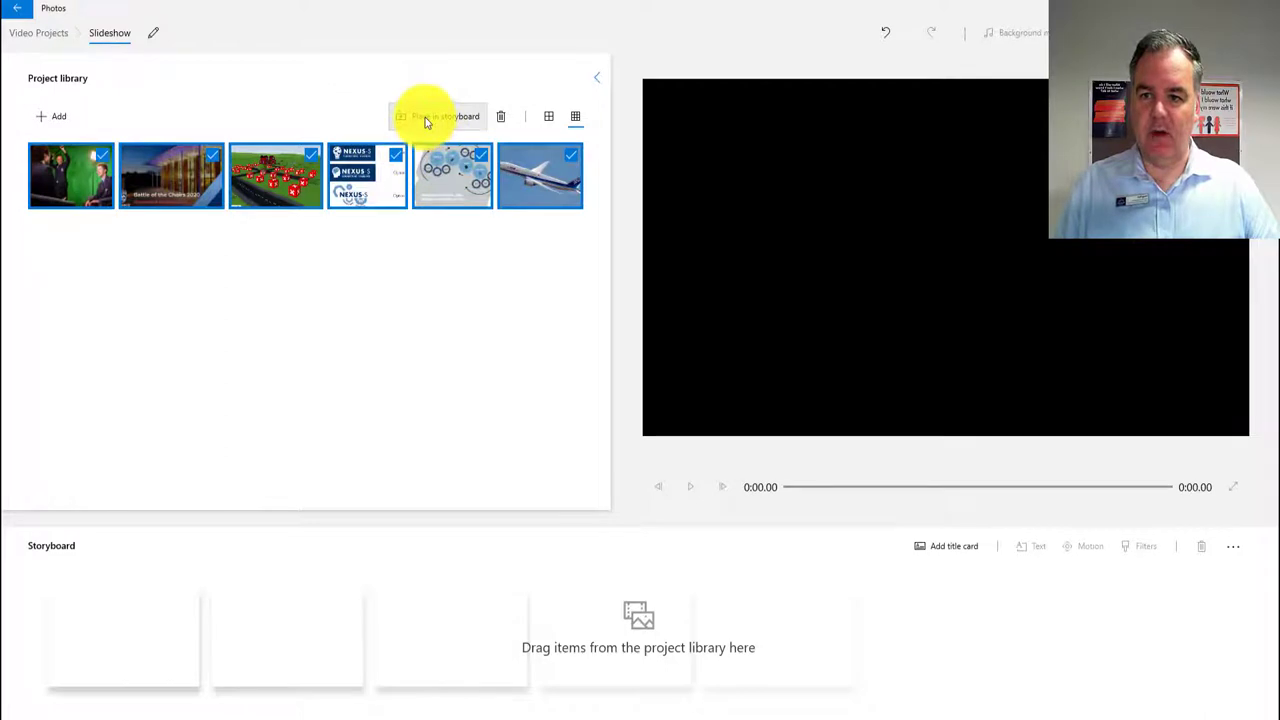
click(425, 117)
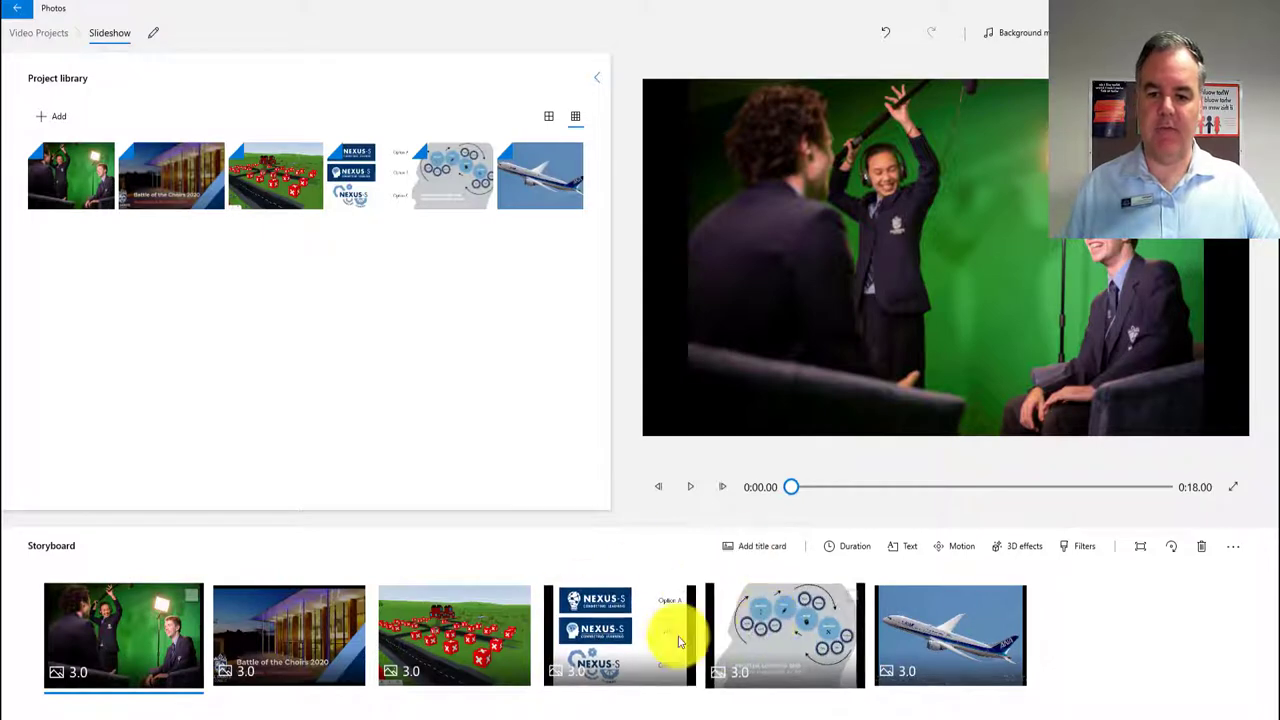
- Set all six storyboard clips to a 2-second duration
click(191, 597)
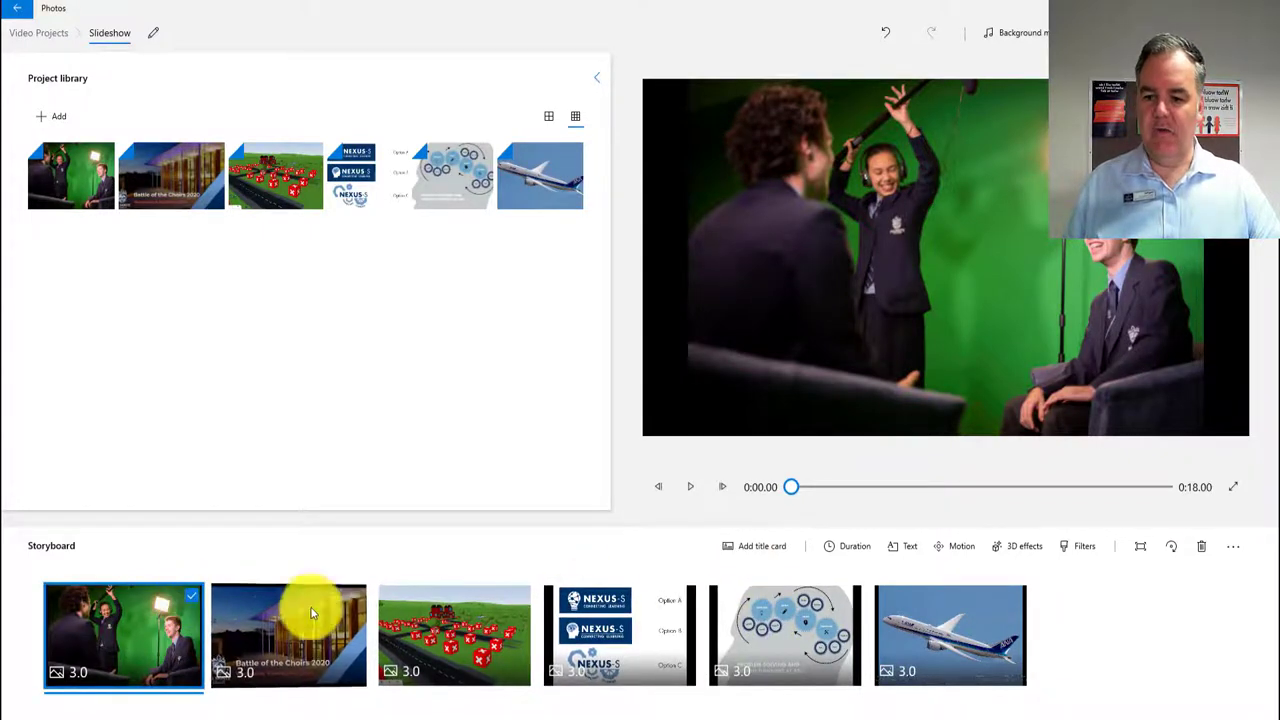
shift+click(966, 656)
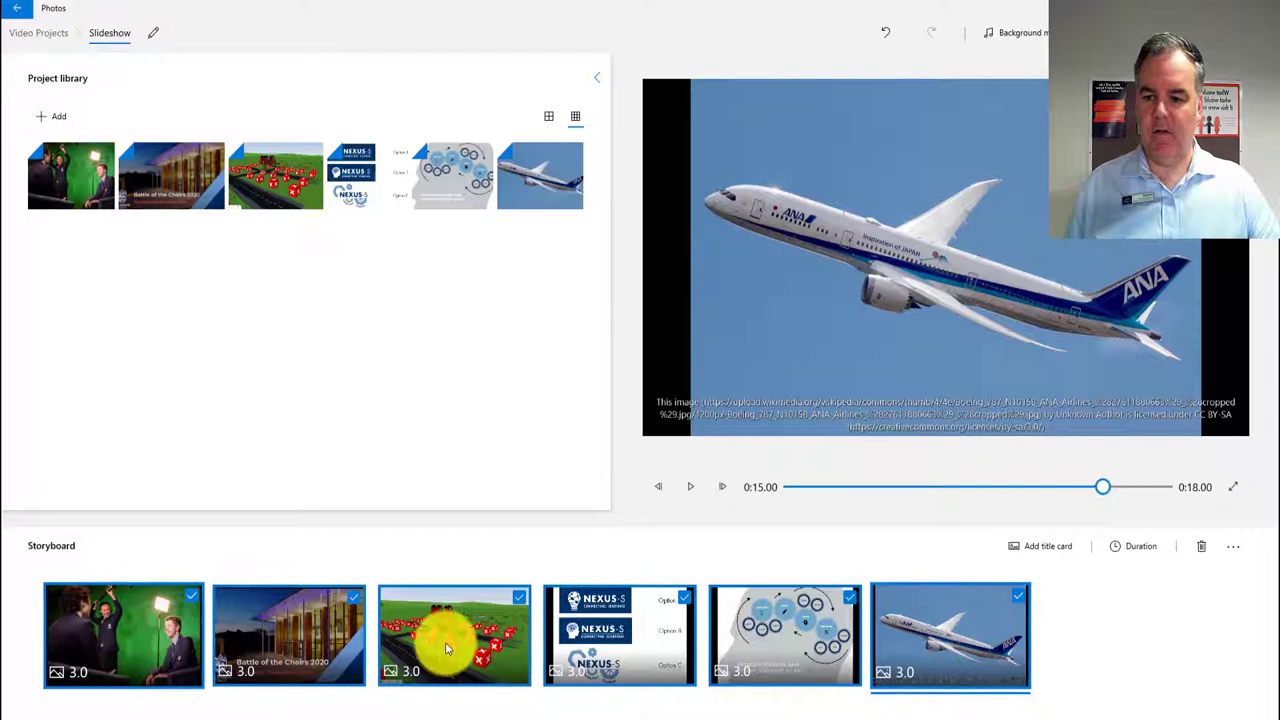
click(1146, 547)
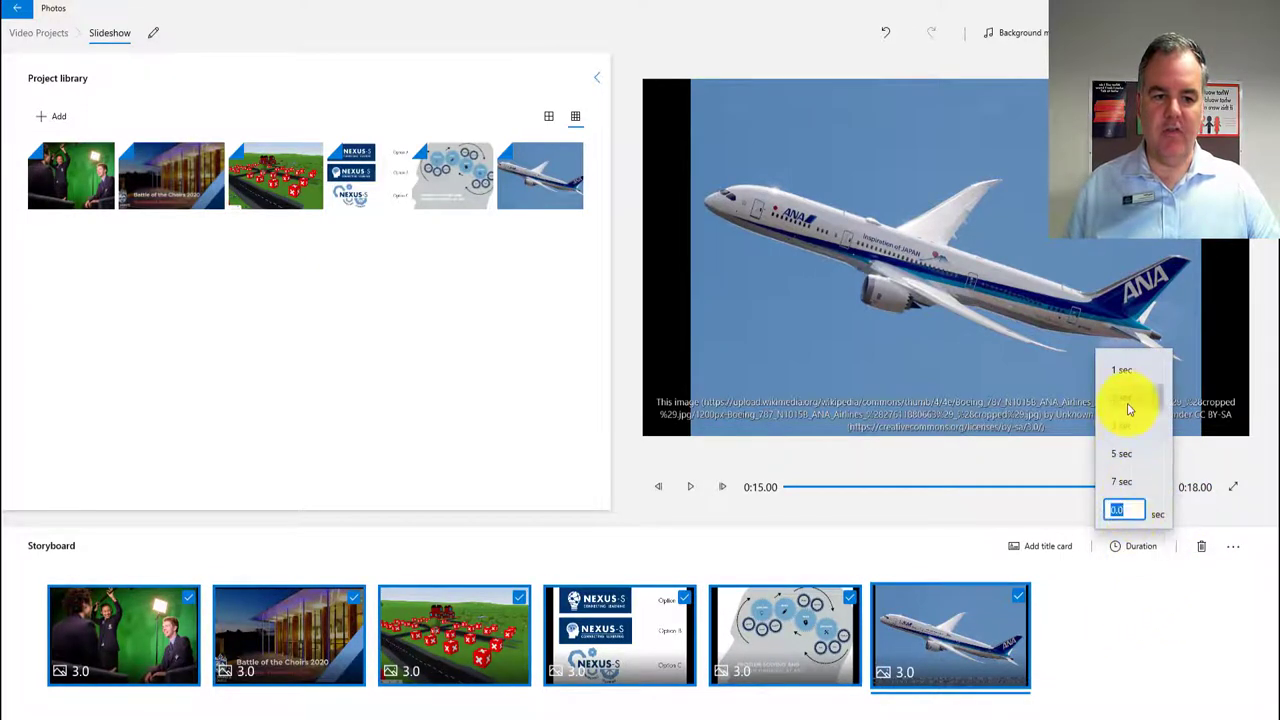
click(1128, 400)
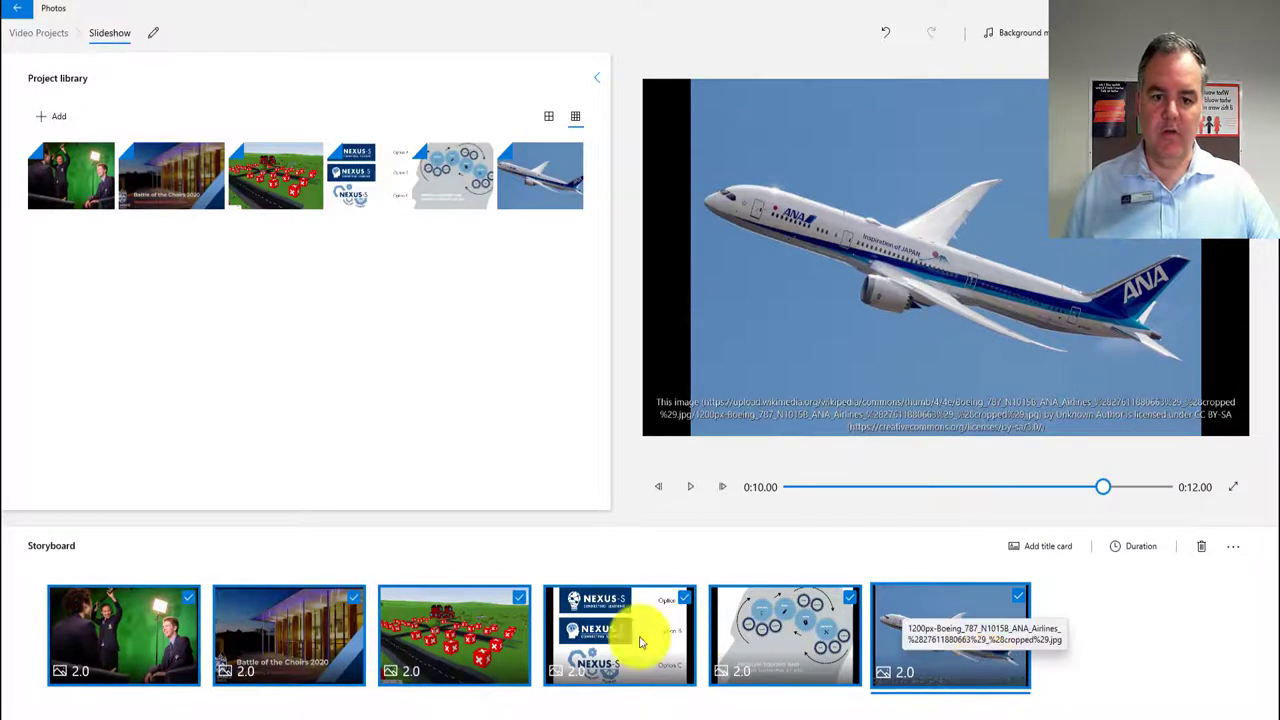
- Give only the first photo clip a 5-second duration
click(590, 655)
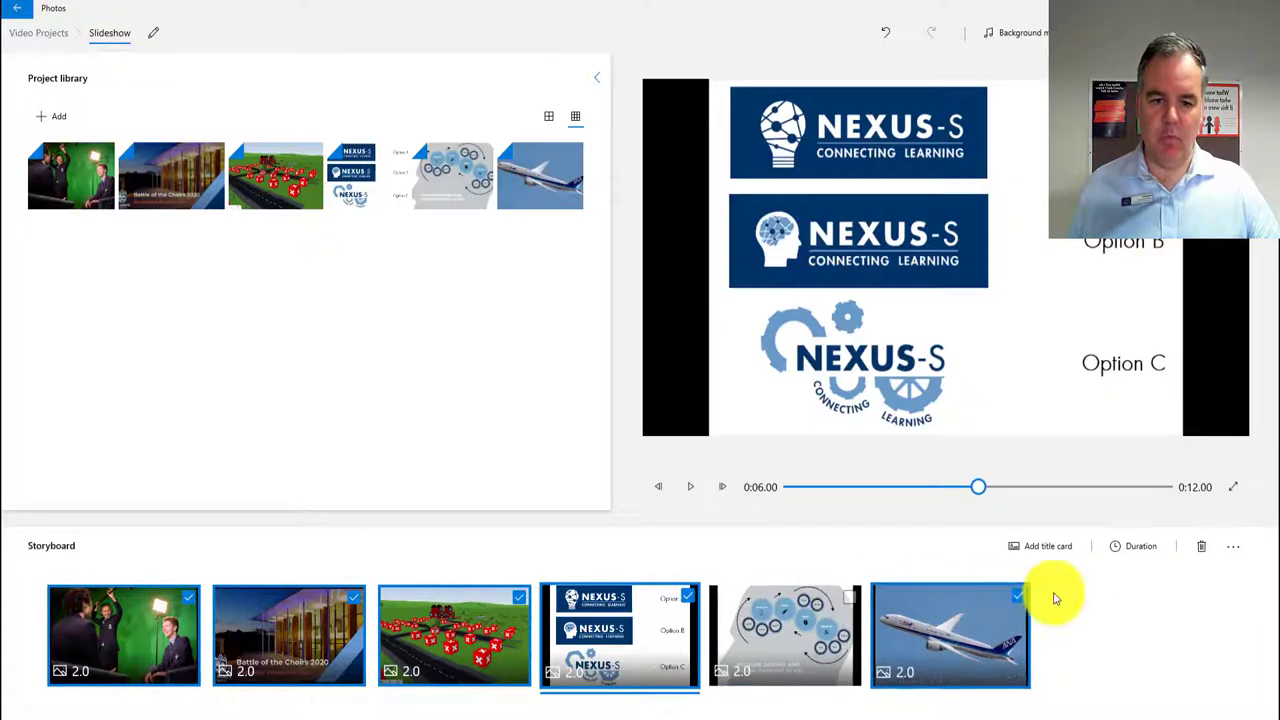
click(1018, 603)
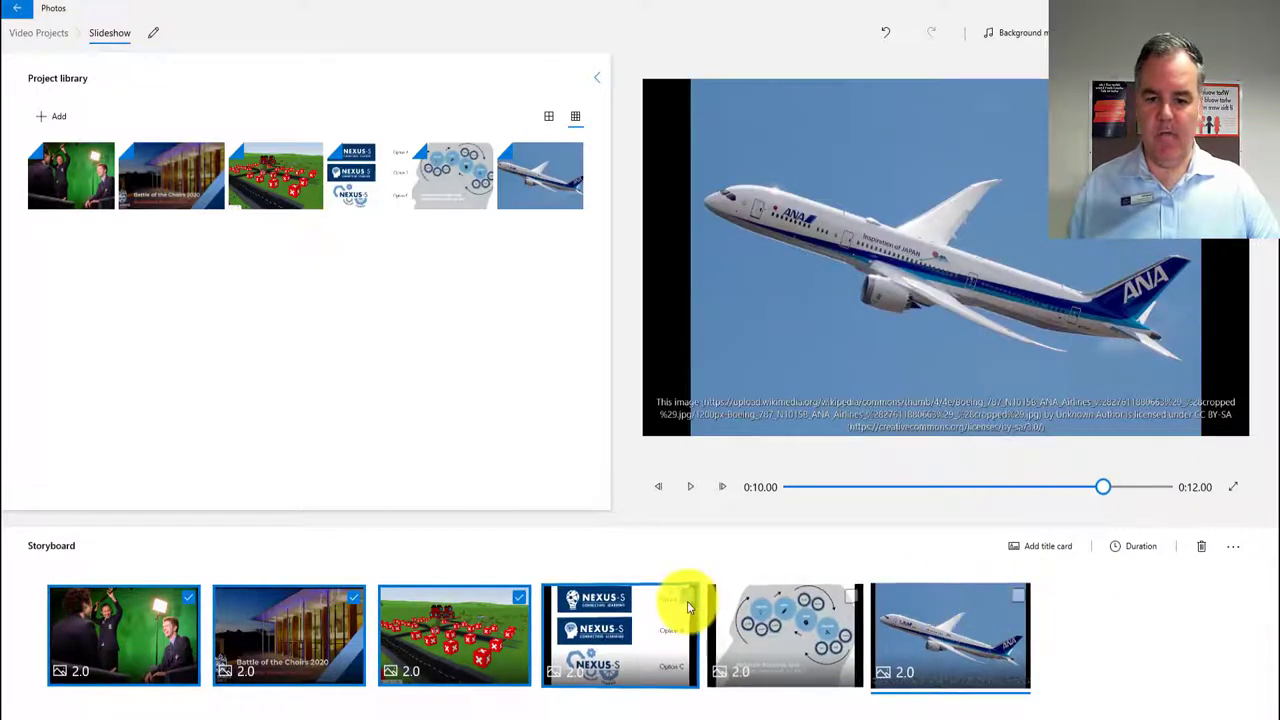
click(684, 598)
click(520, 598)
click(352, 597)
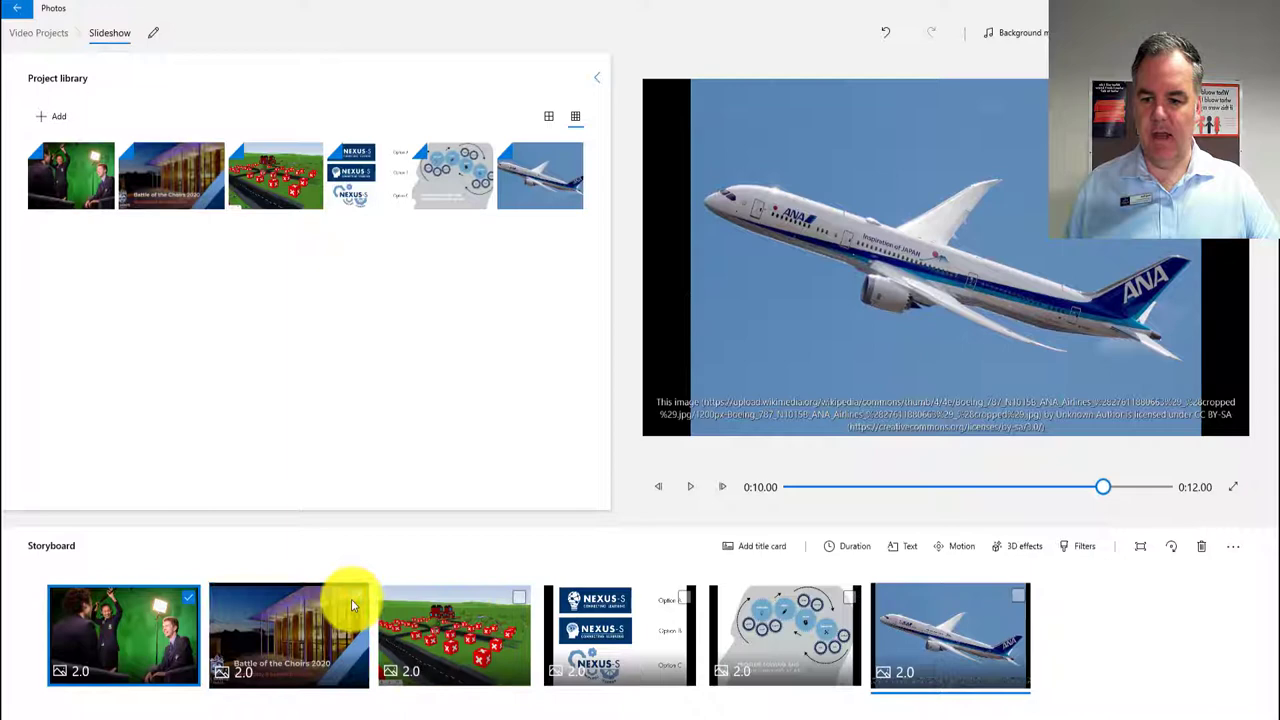
click(141, 614)
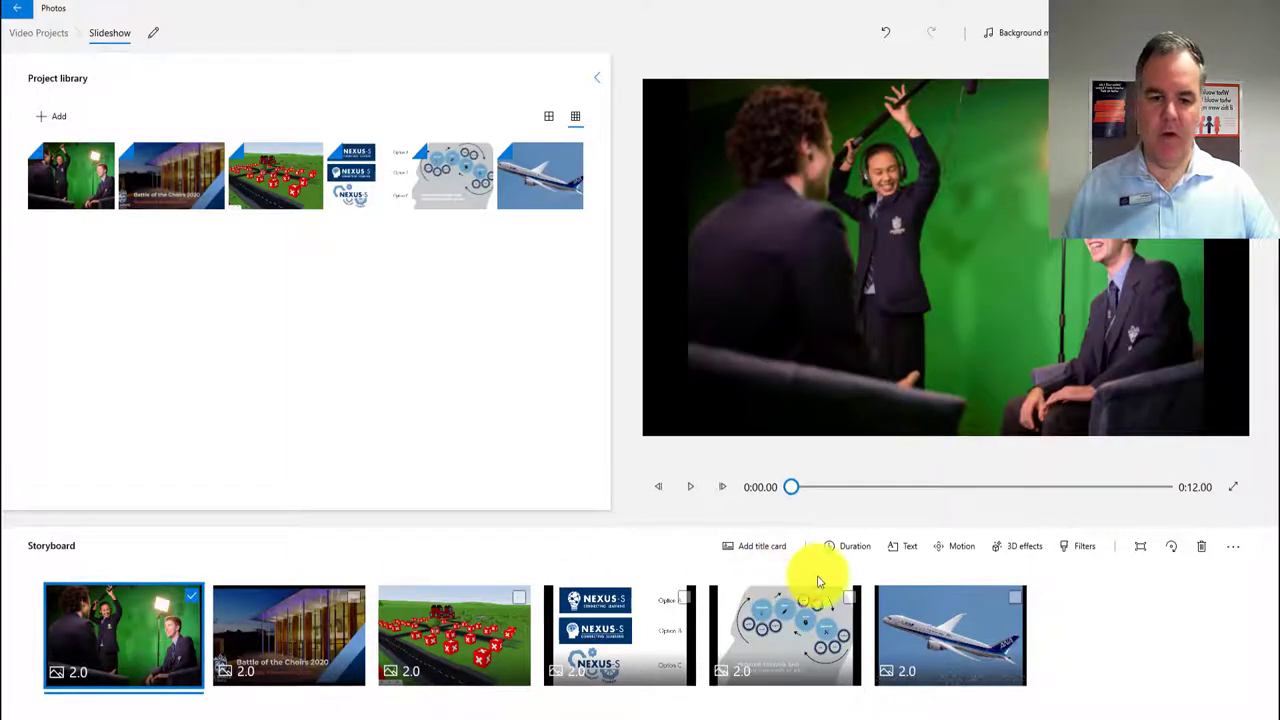
click(848, 547)
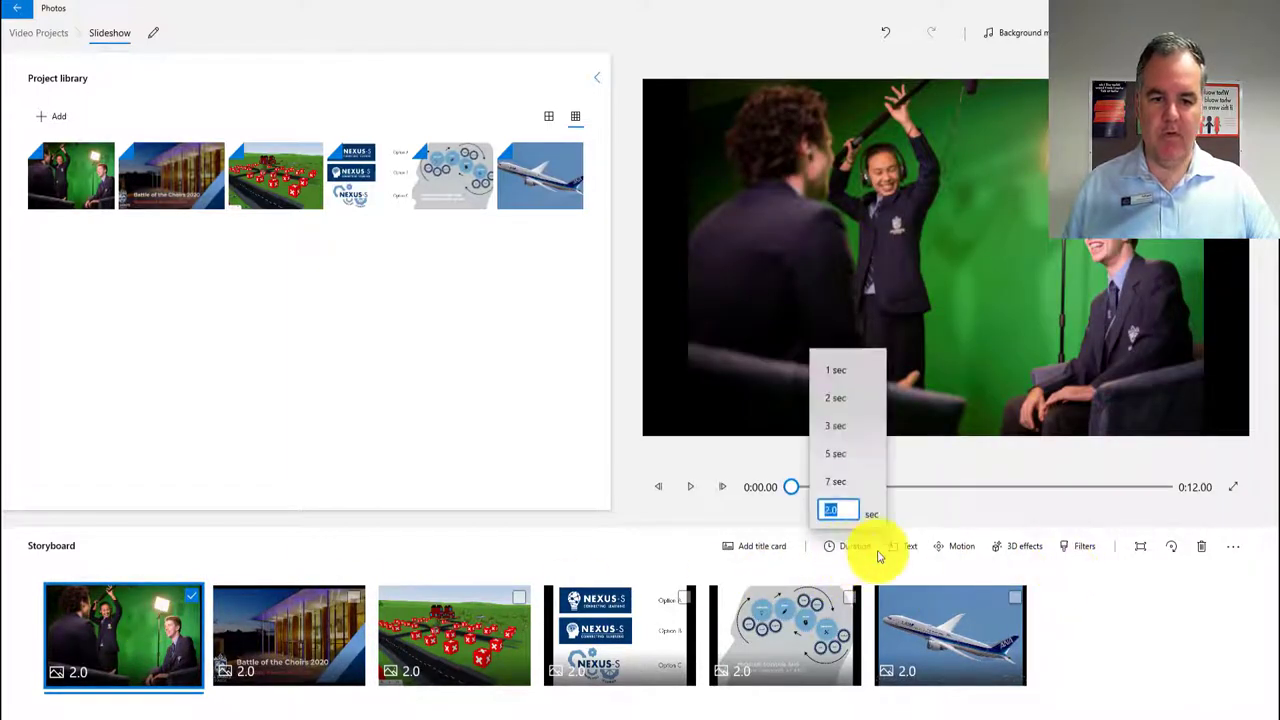
click(848, 459)
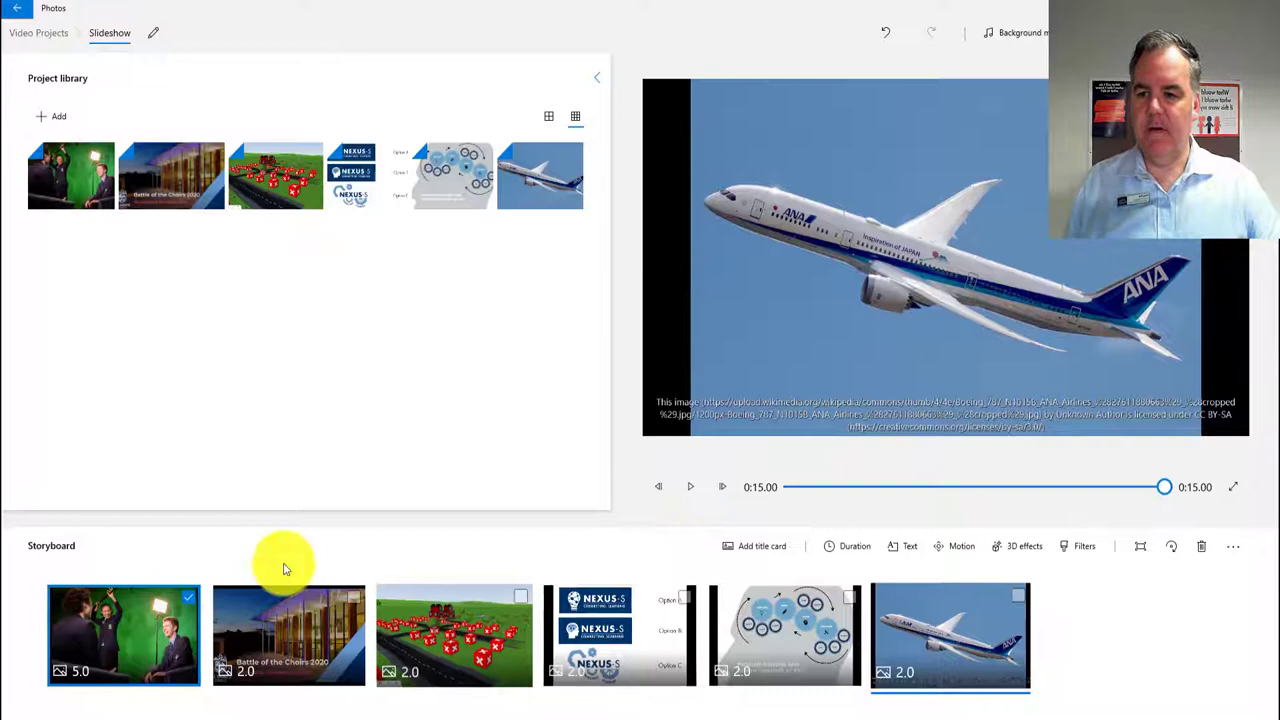
- Insert a title card, move it to the start of the storyboard, and edit its text
click(745, 557)
drag(943, 634, 134, 635)
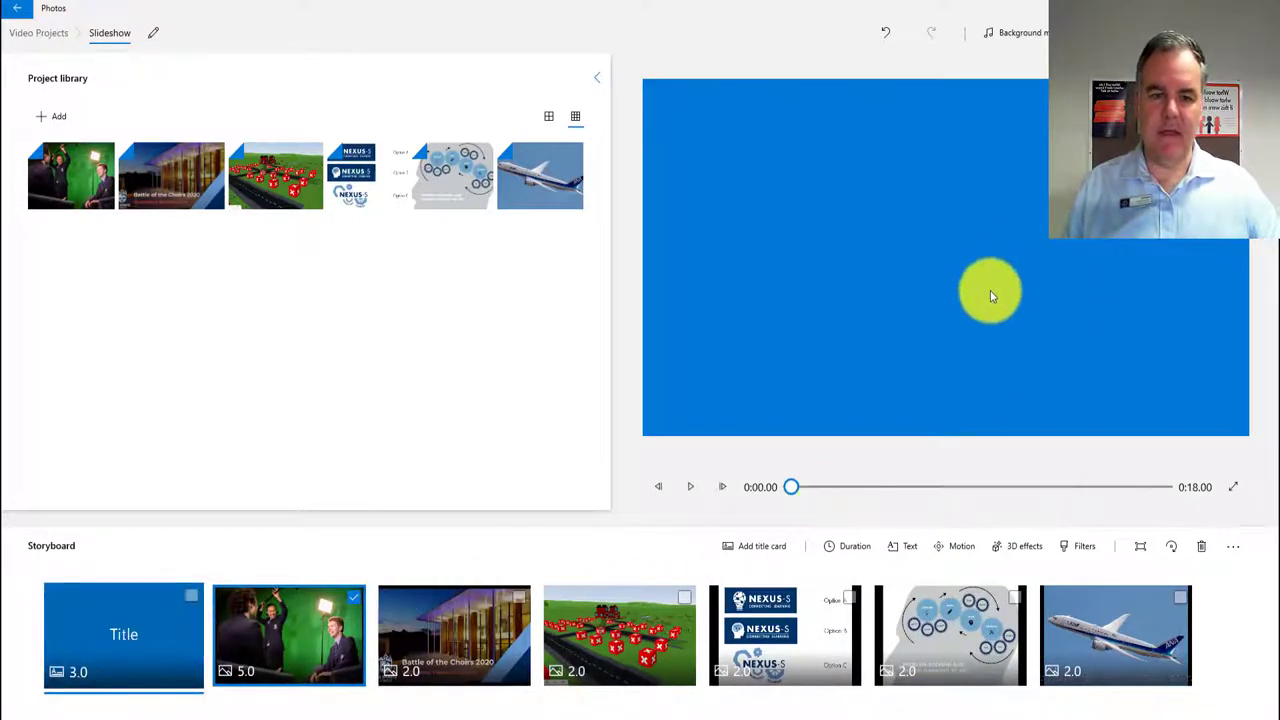
click(109, 606)
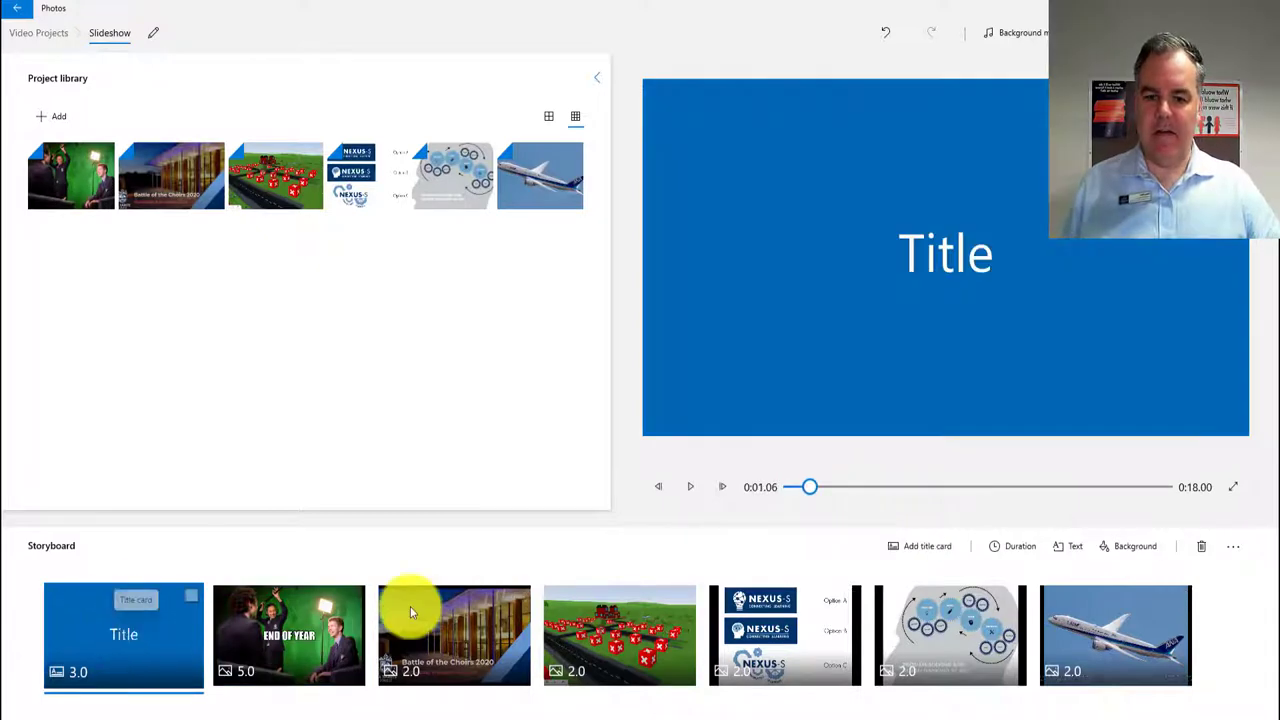
click(1063, 547)
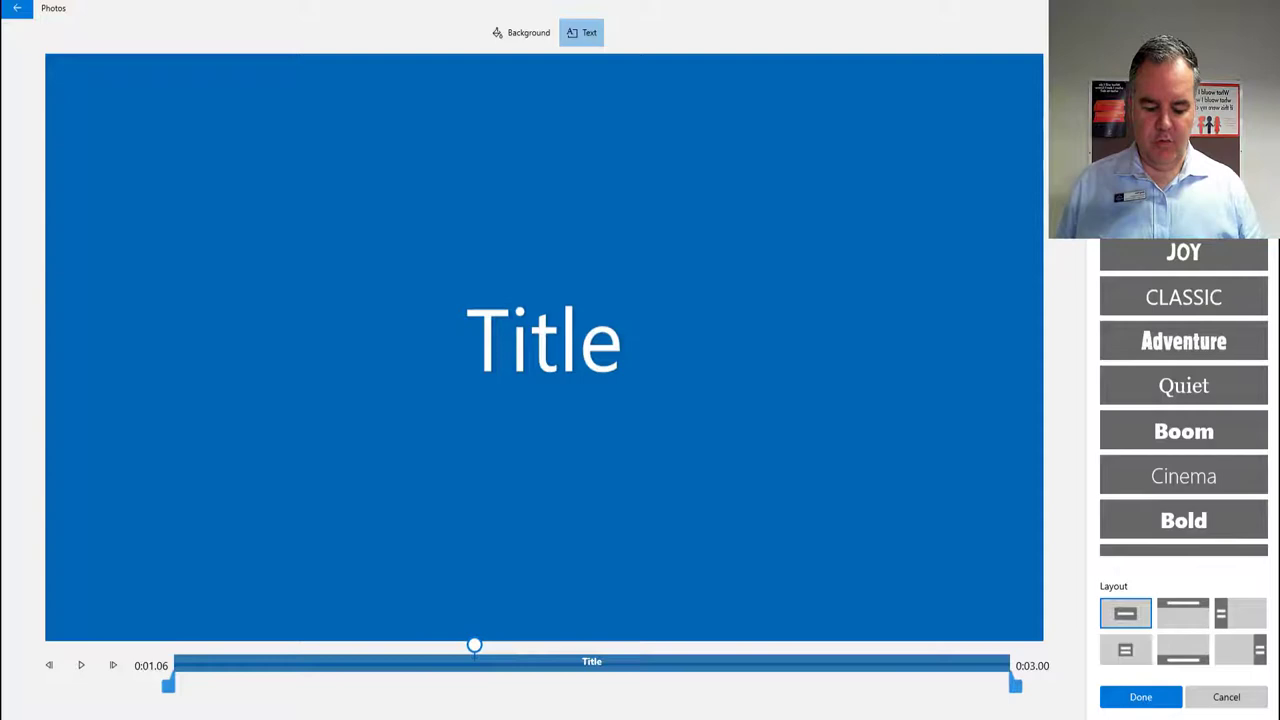
- Enter 'End of Year' as the title text and preview the first few styles
text(End)
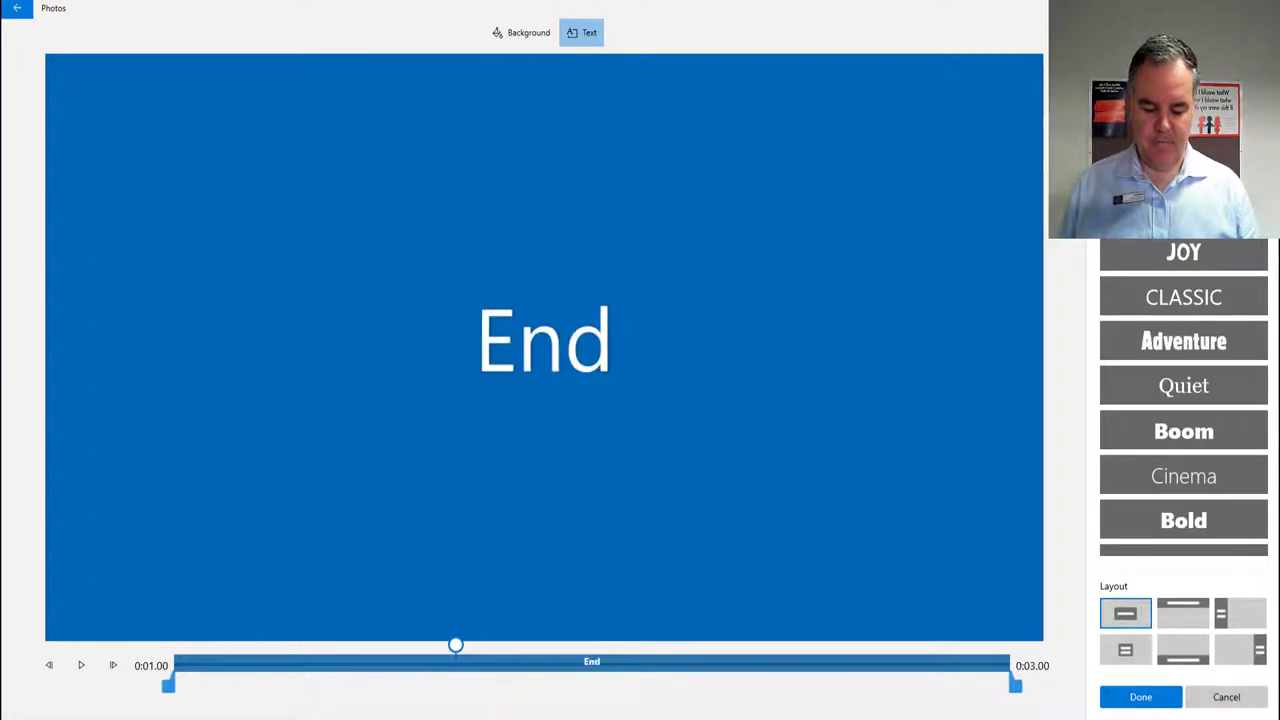
text( of Year)
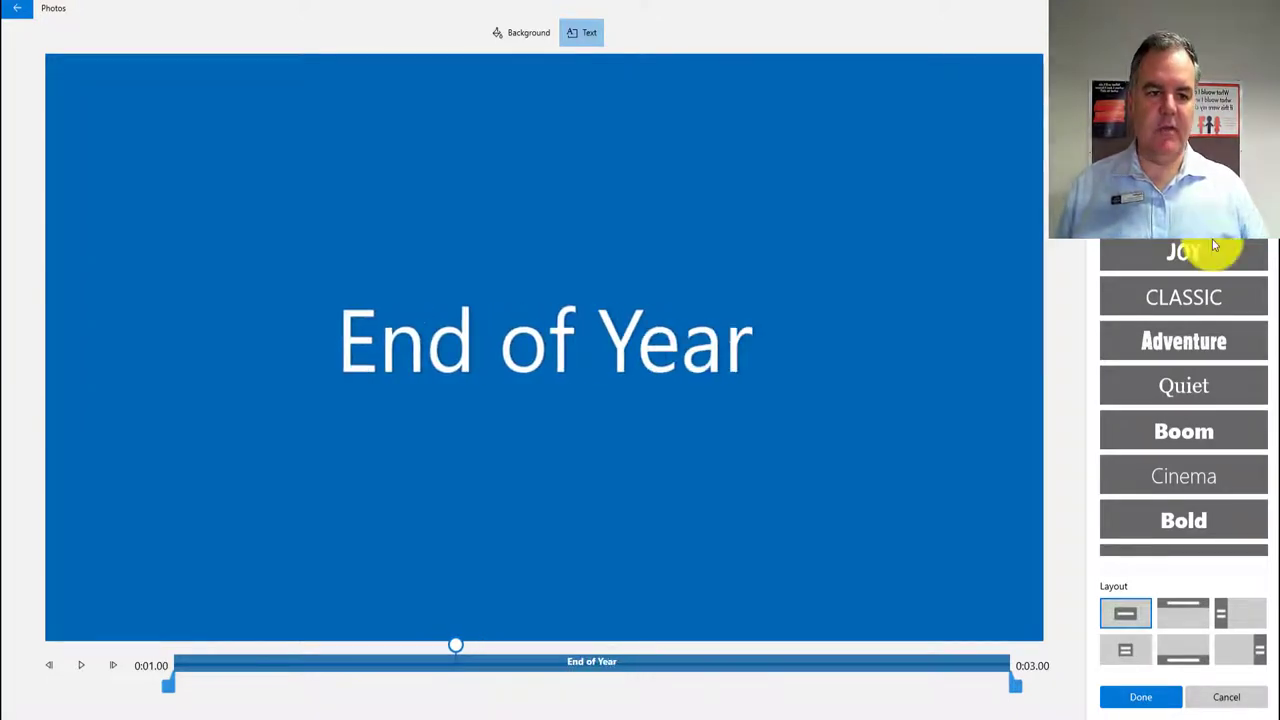
click(1183, 343)
click(1195, 383)
click(1194, 430)
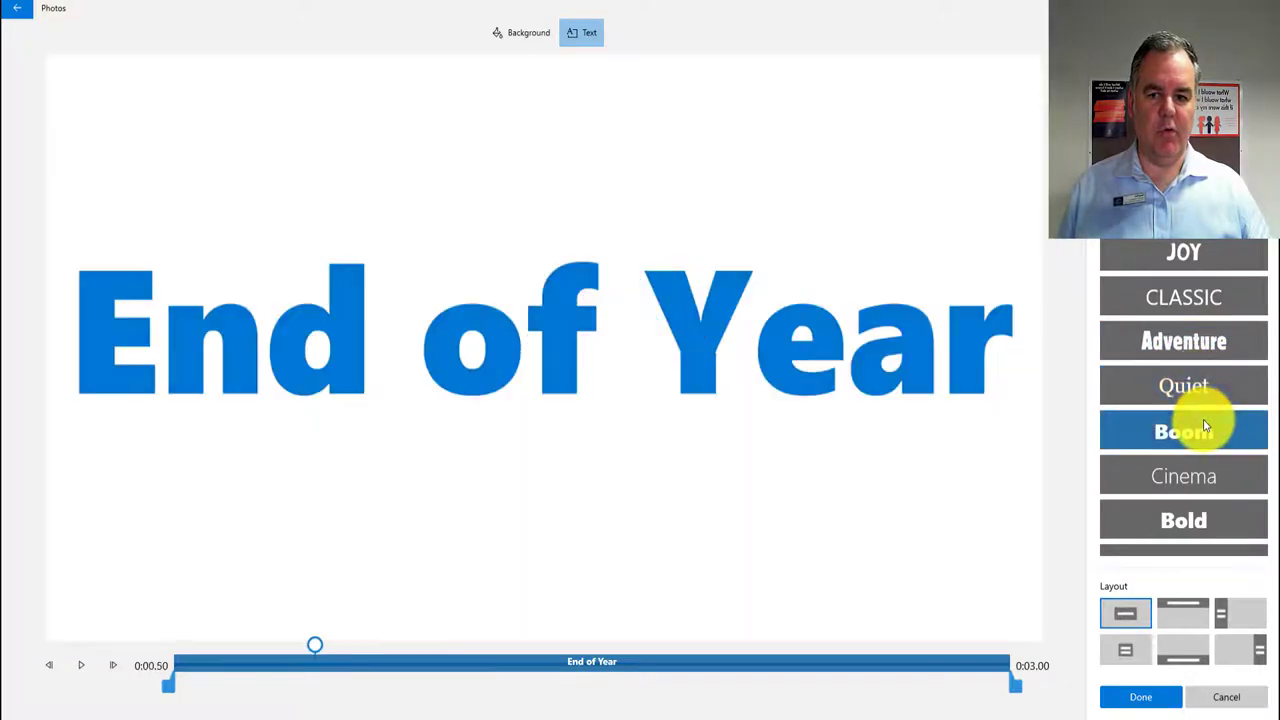
click(1196, 476)
click(1195, 516)
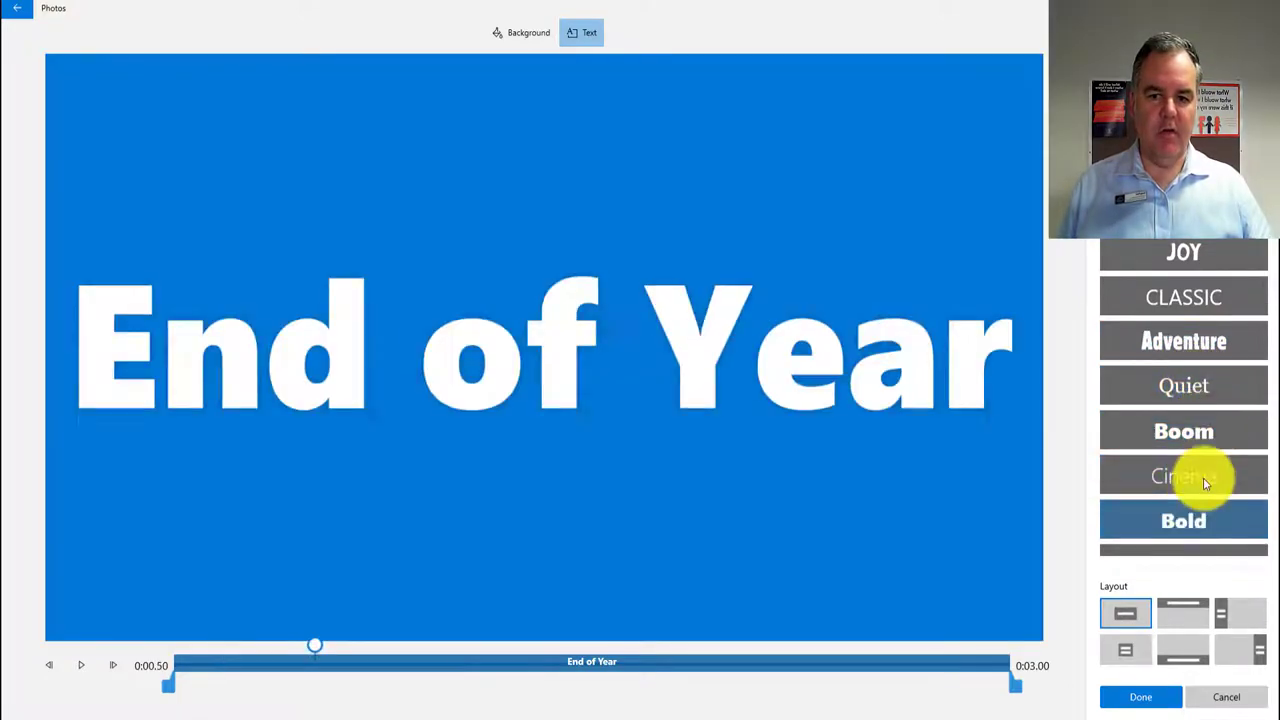
- Browse the remaining title styles and apply the colourful blocks style
scroll(1208, 360, down, 3)
click(1204, 335)
click(1198, 379)
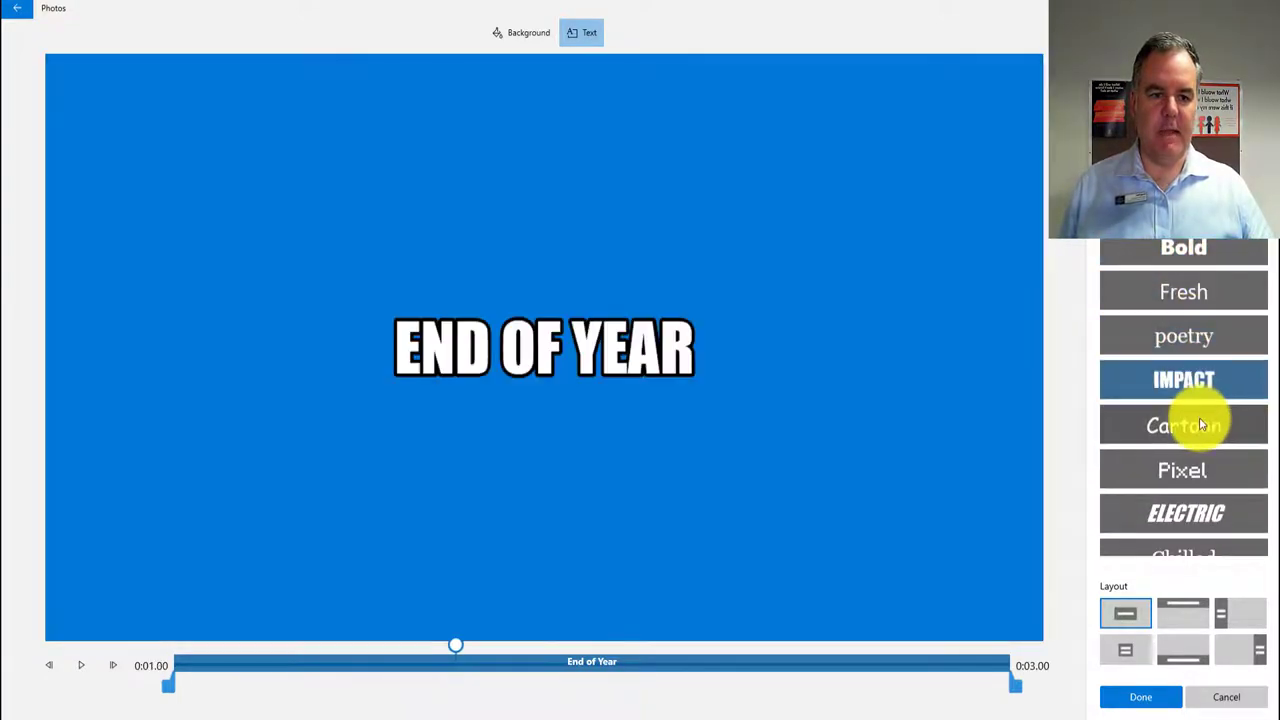
click(1200, 425)
click(1205, 465)
click(1212, 512)
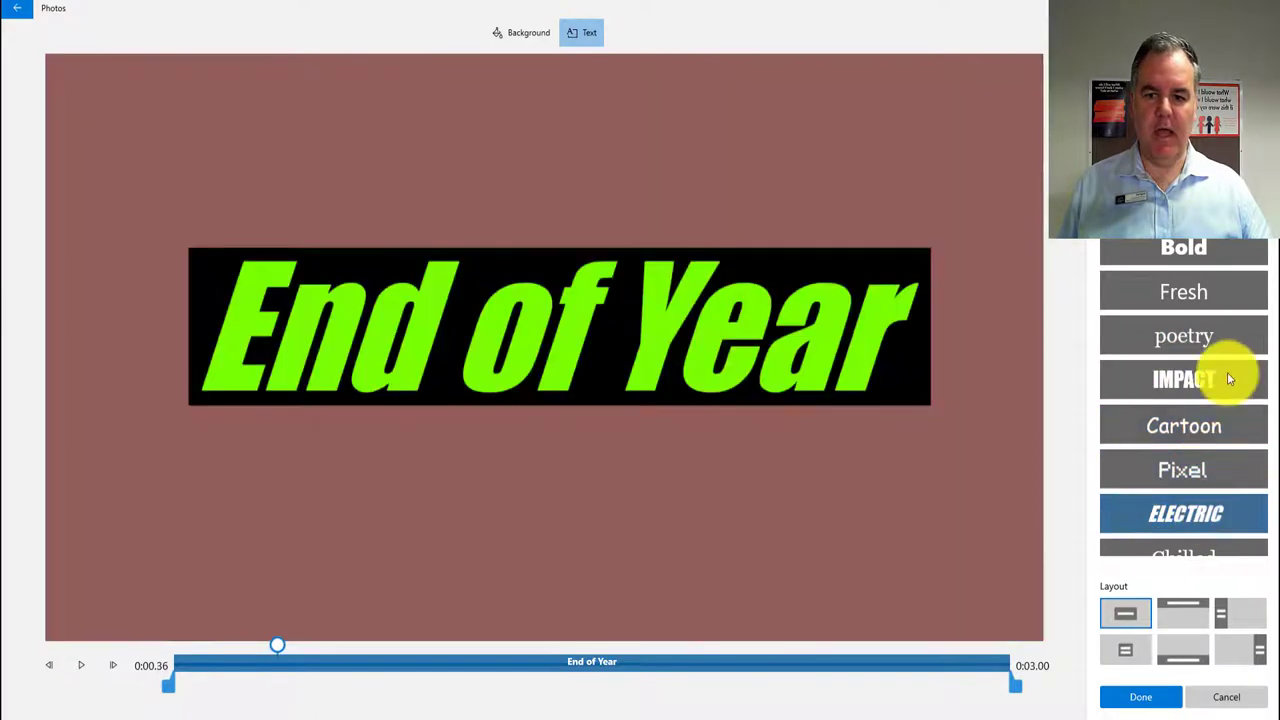
scroll(1233, 360, down, 1)
click(1213, 489)
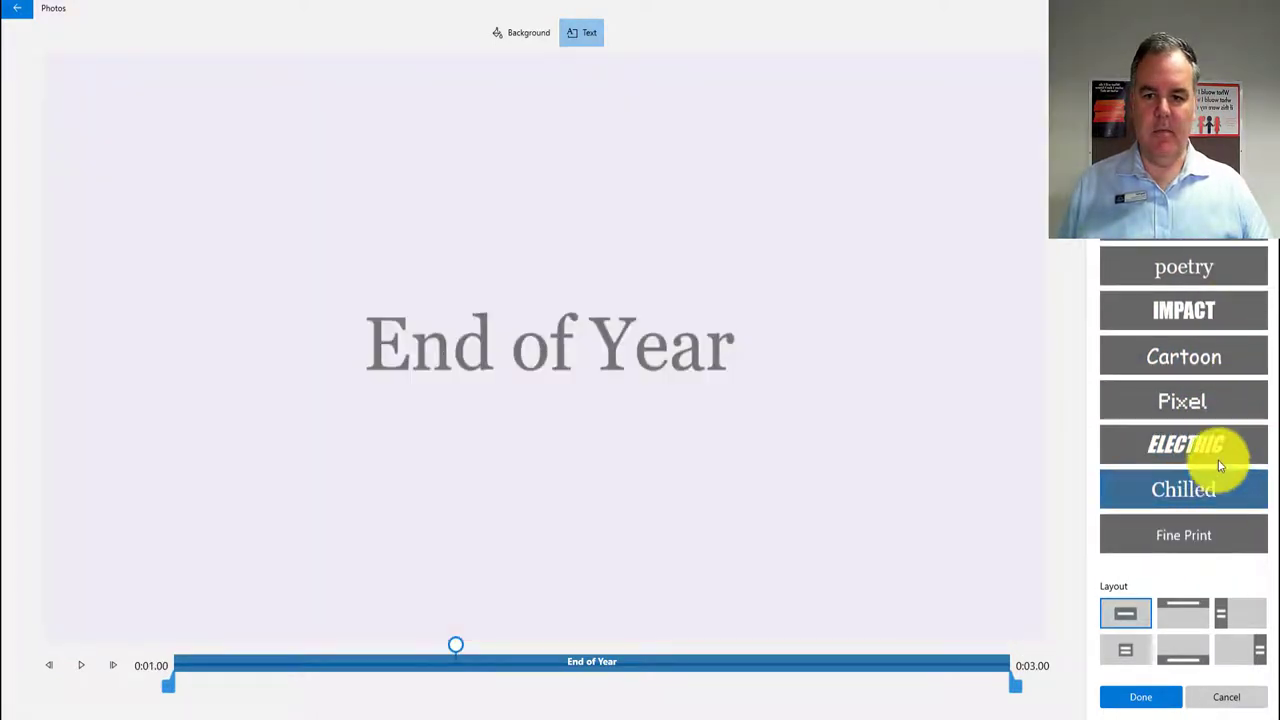
click(1196, 530)
scroll(1208, 340, up, 2)
scroll(1207, 340, up, 1)
click(1193, 272)
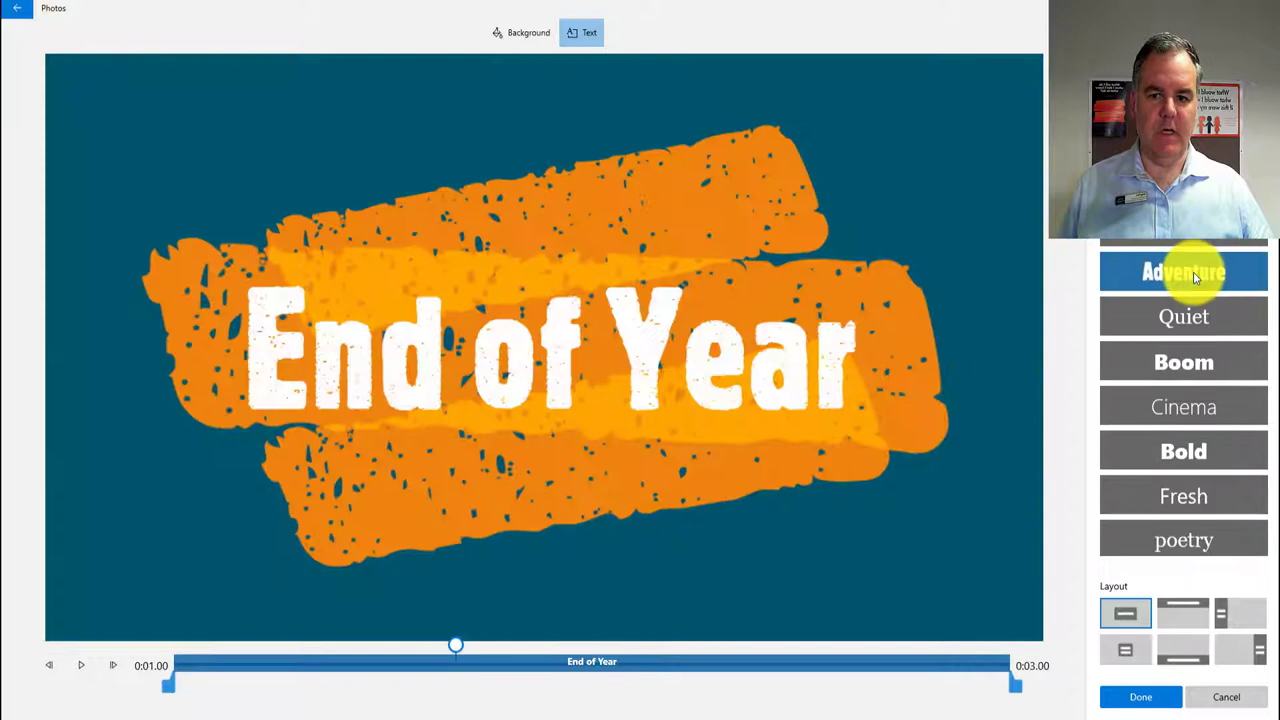
click(1193, 243)
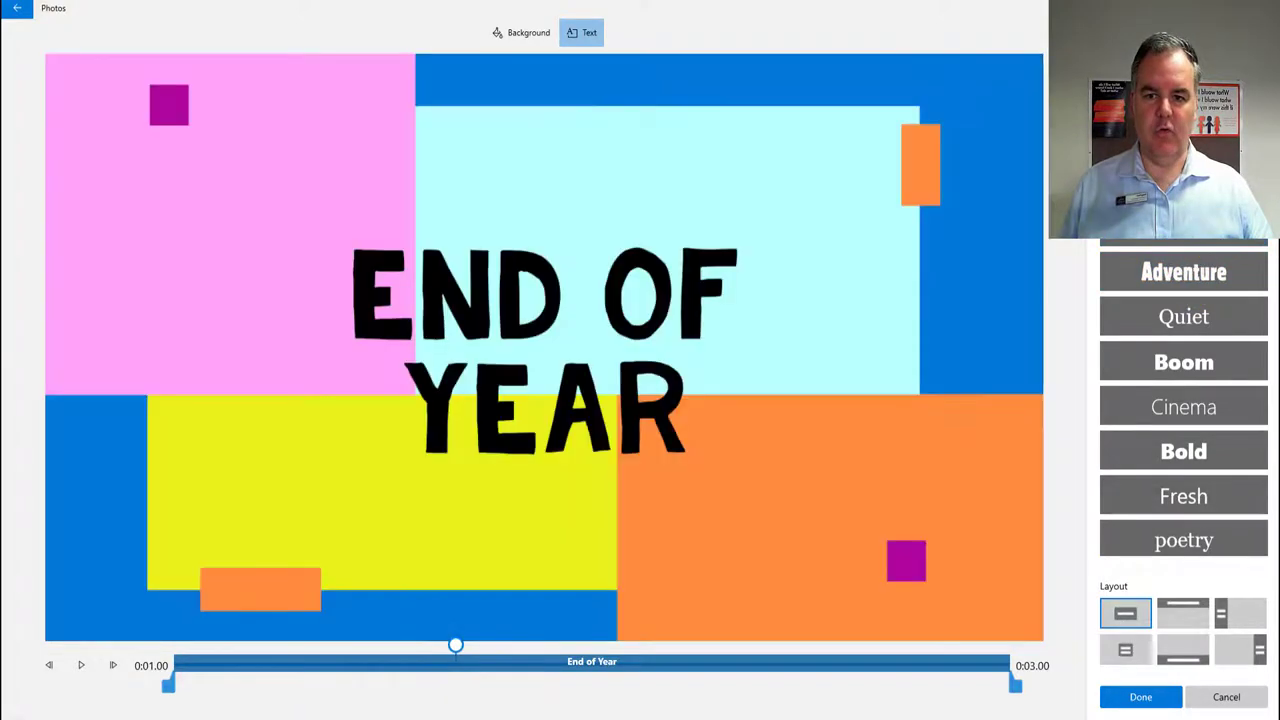
- Use the centred full-card layout and trim the text to start at 1 second and end earlier
click(1184, 610)
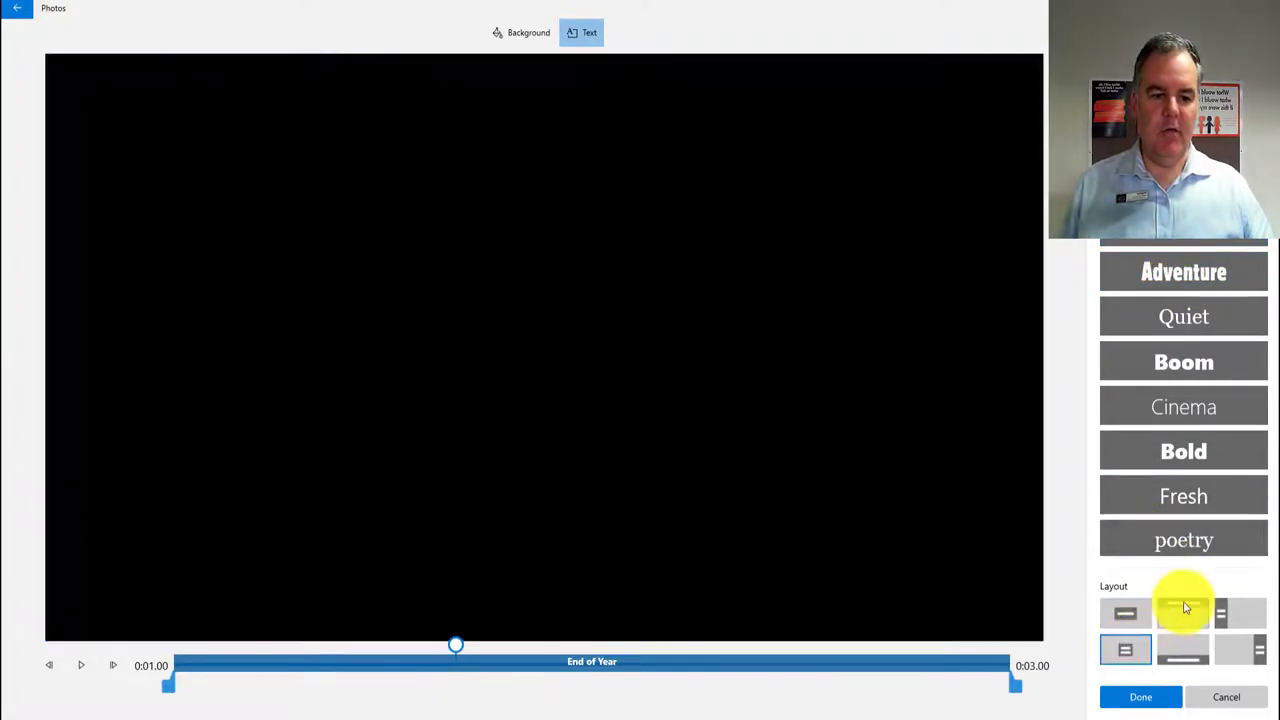
click(1195, 648)
click(1236, 626)
click(1240, 650)
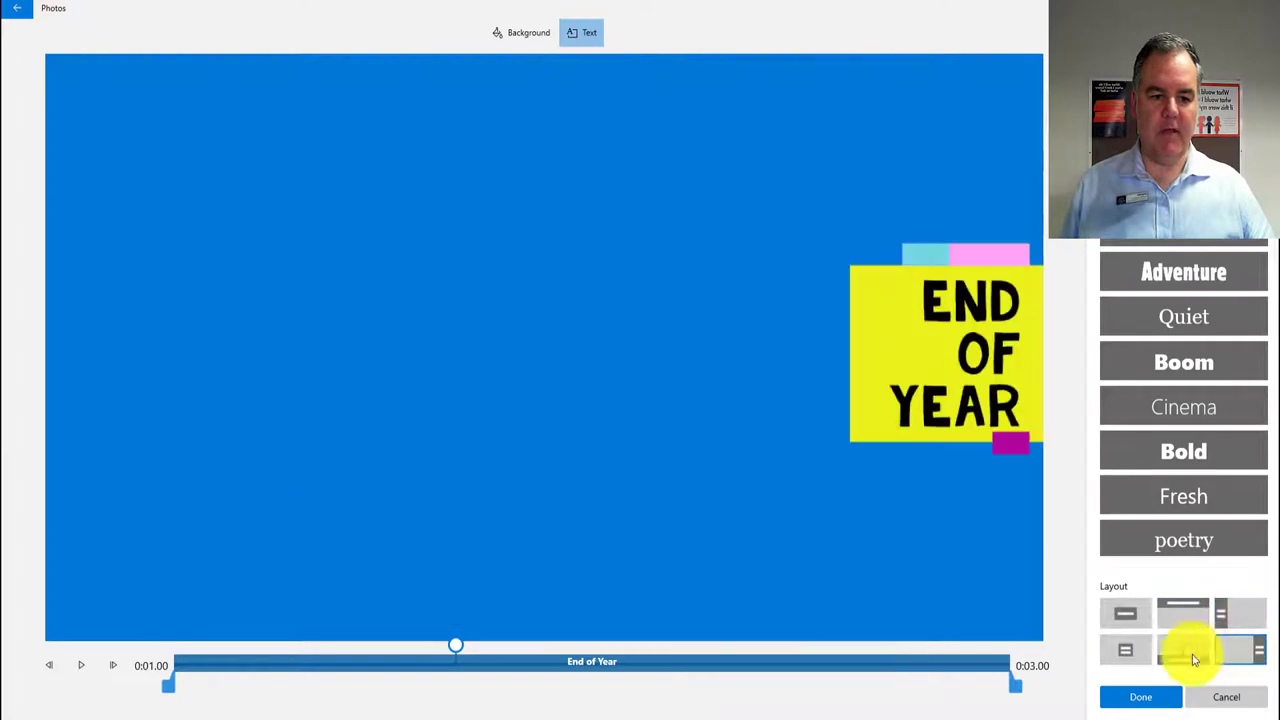
click(1128, 612)
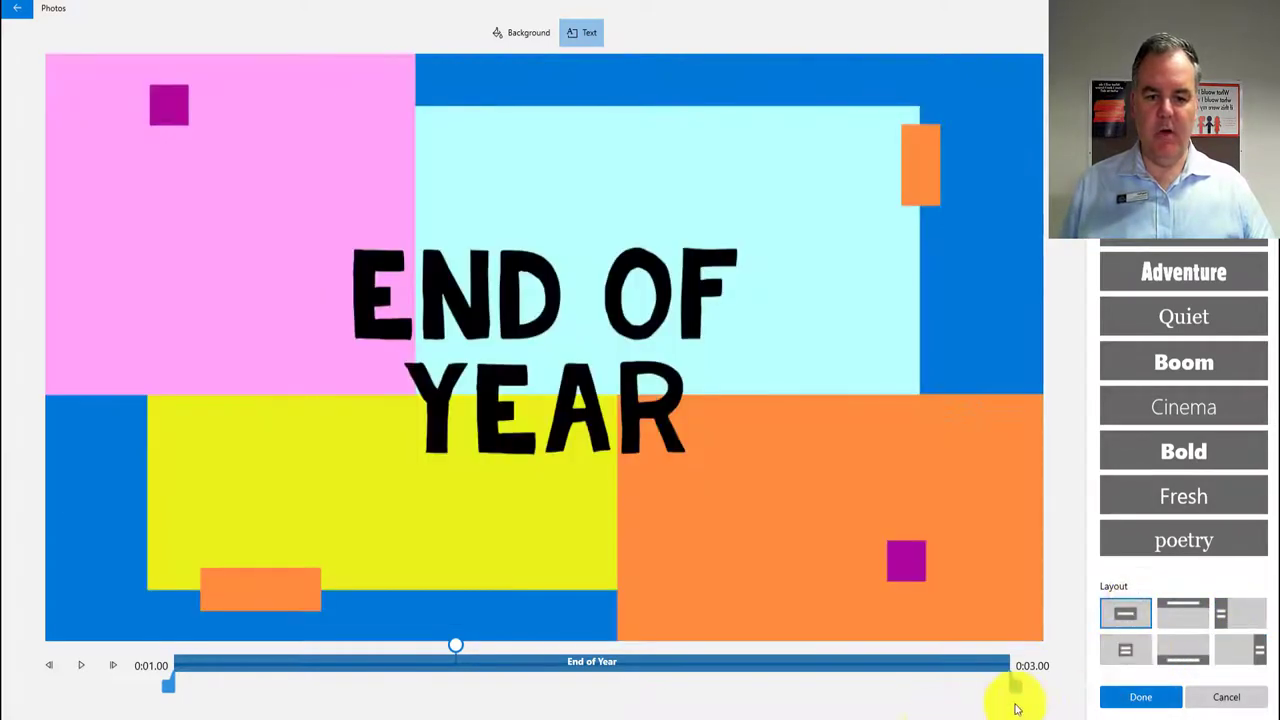
drag(1016, 708, 950, 686)
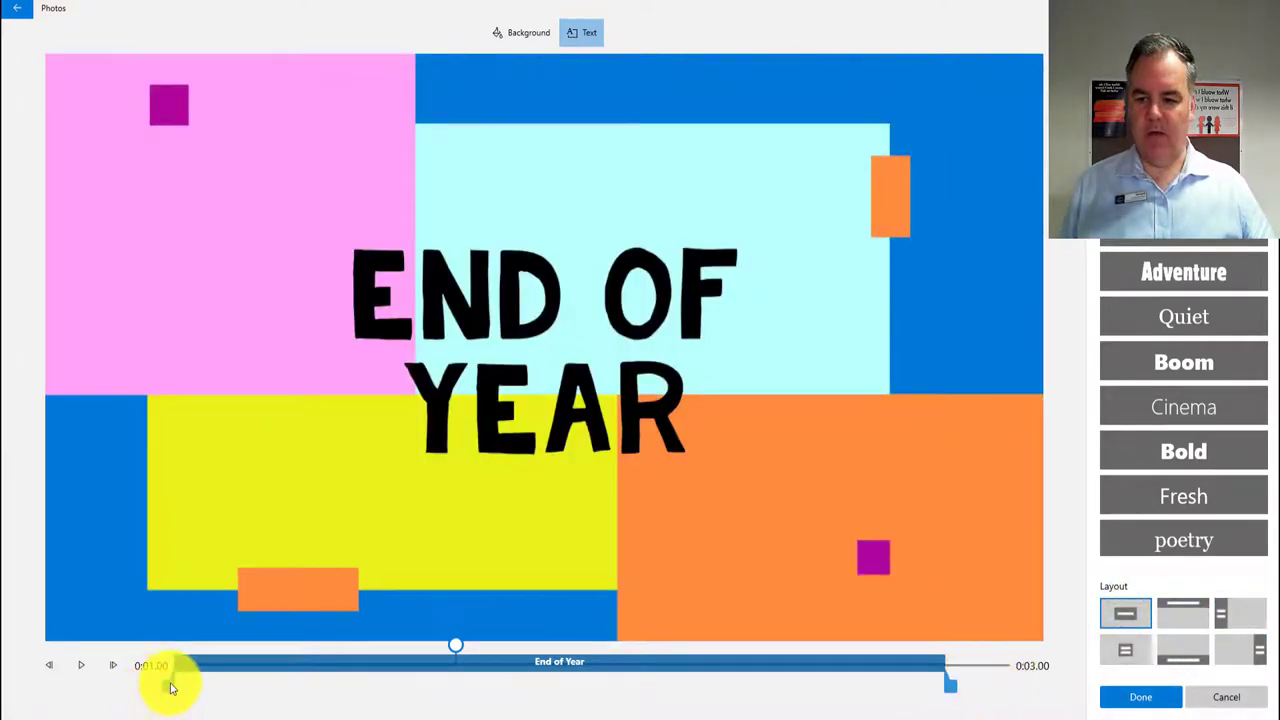
drag(170, 688, 245, 684)
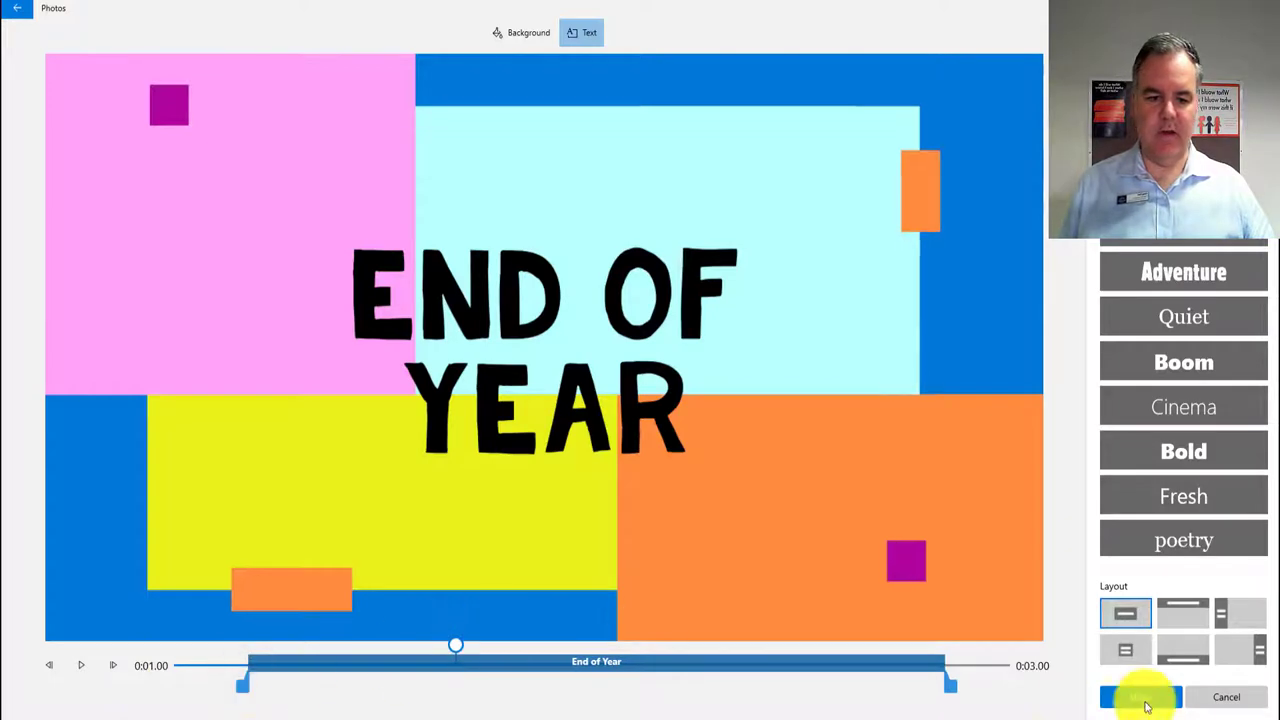
- Finish the title card and play back the storyboard preview from the start
click(1147, 700)
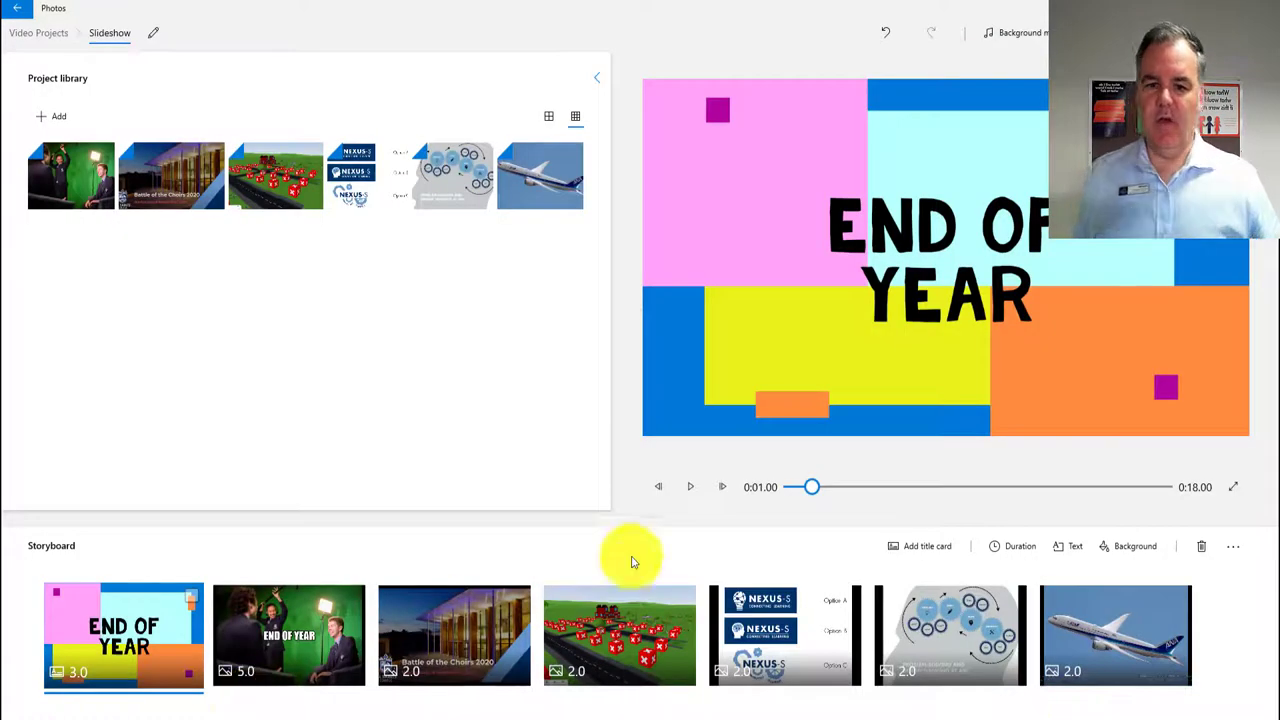
drag(813, 487, 751, 490)
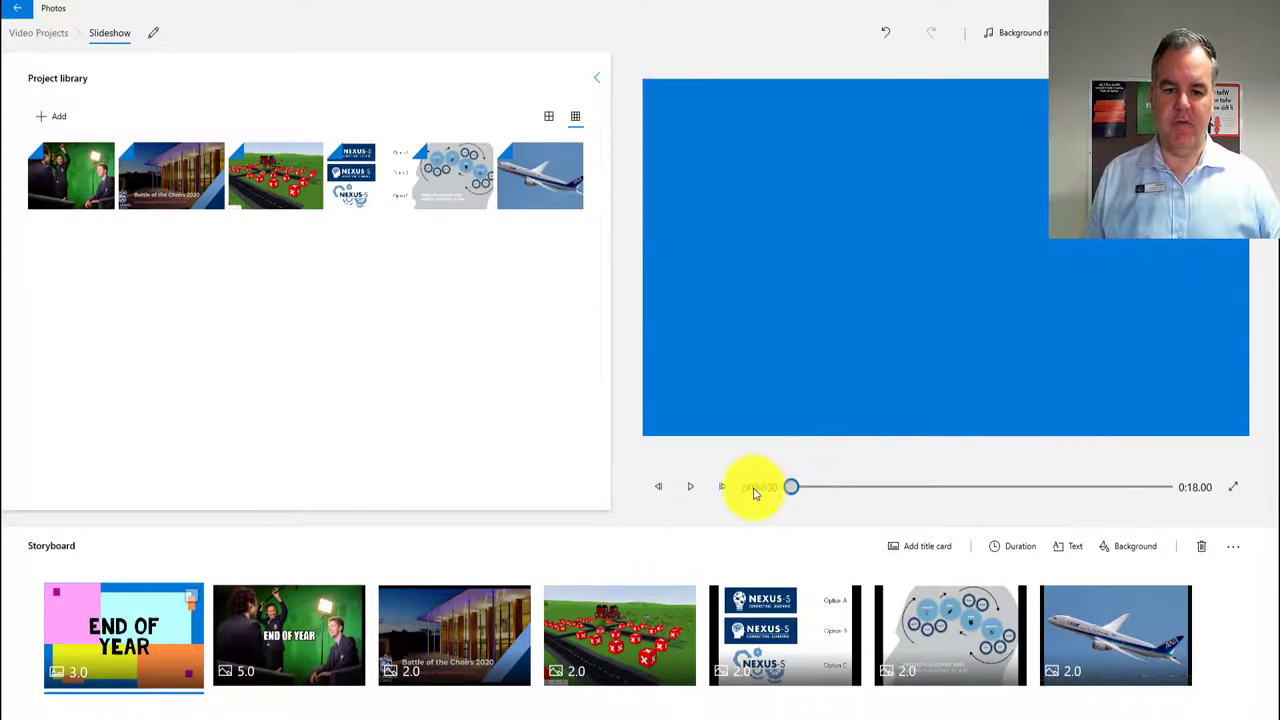
click(686, 487)
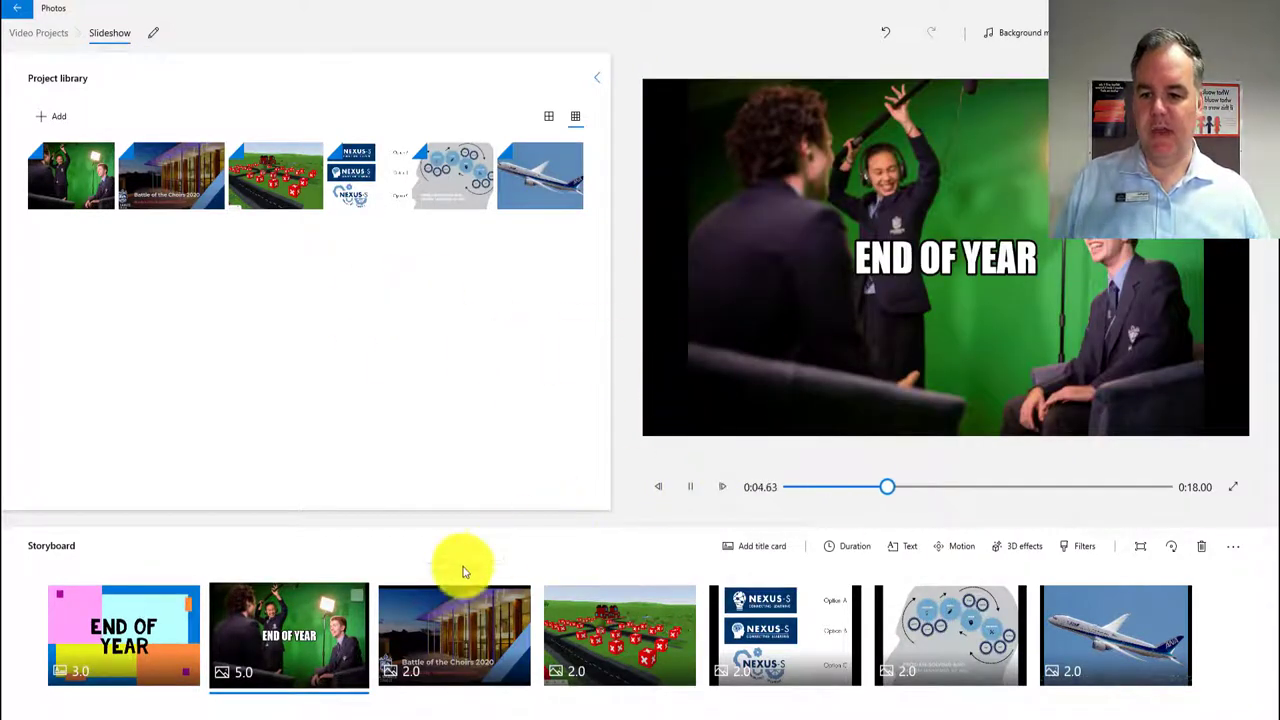
click(690, 488)
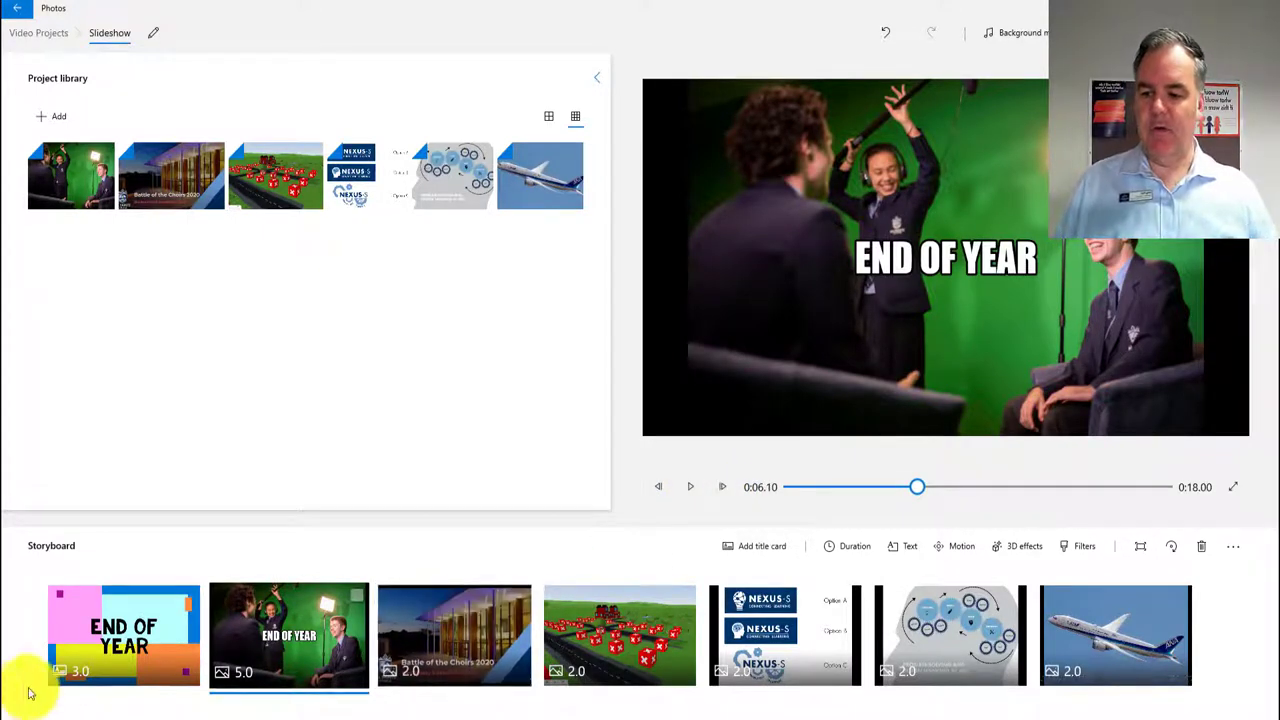
- Add Explorer as background music, synced to the beat, with volume near full
click(1014, 33)
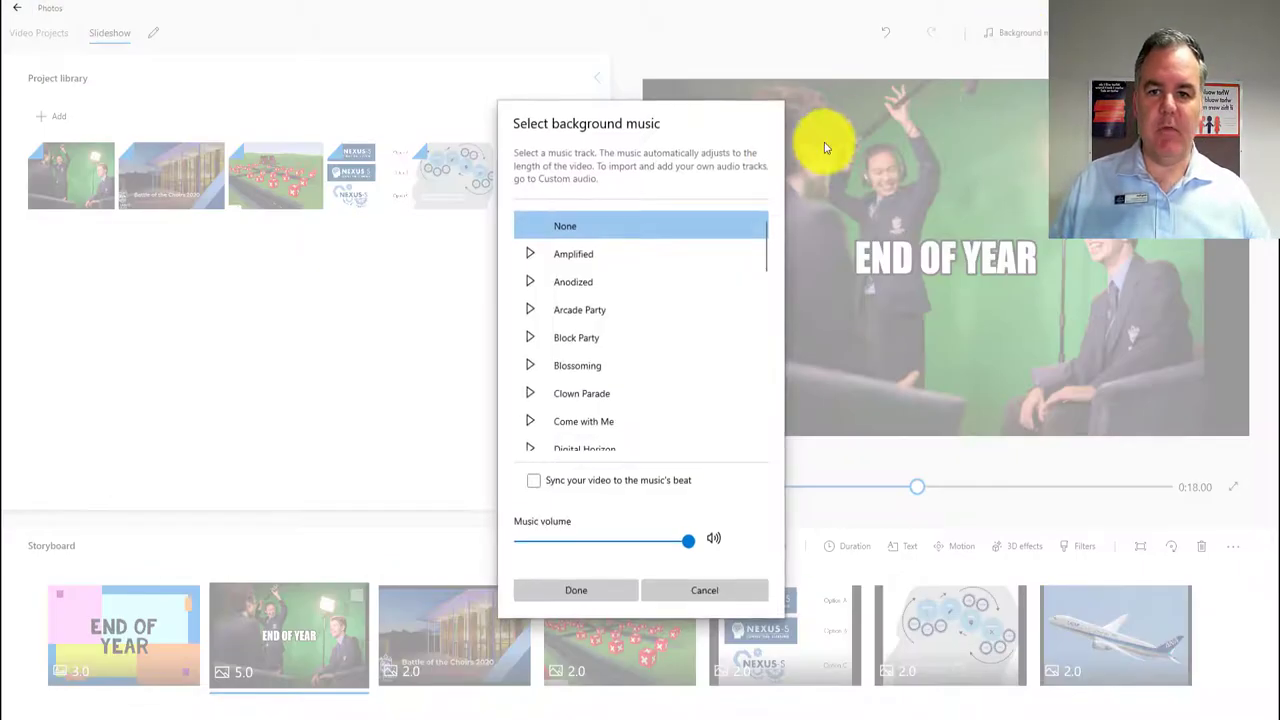
click(528, 259)
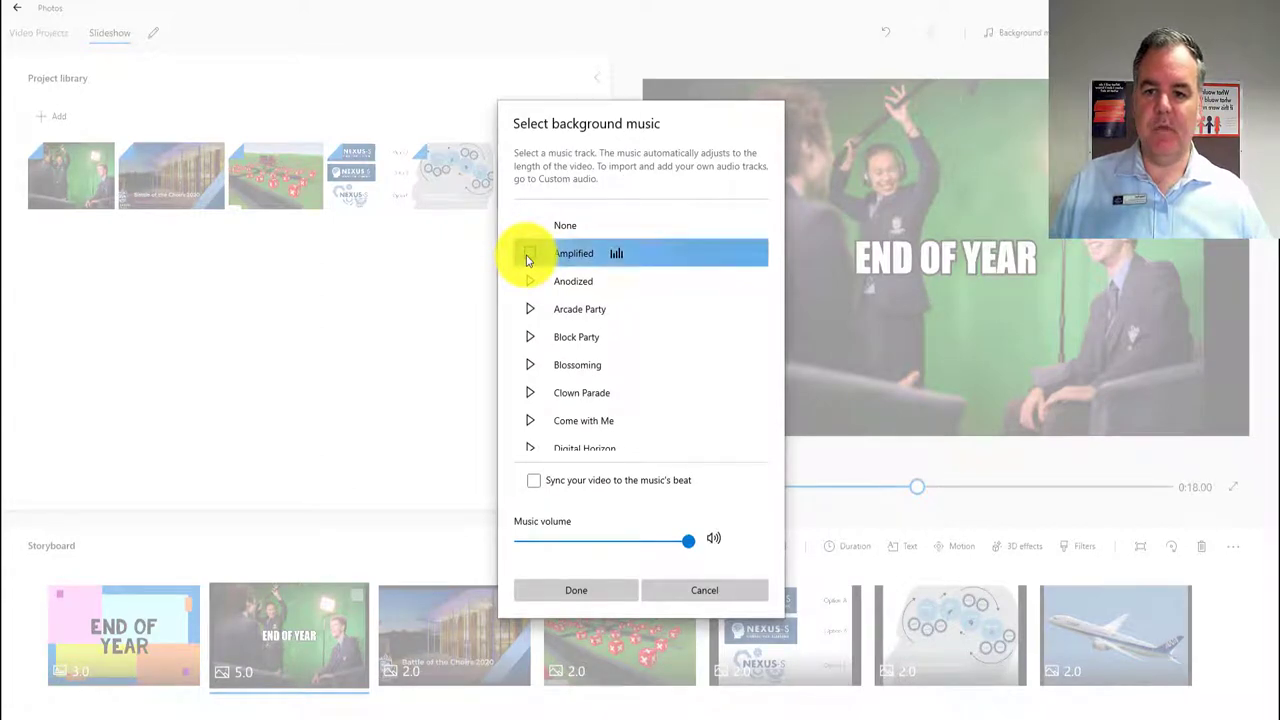
scroll(700, 357, down, 3)
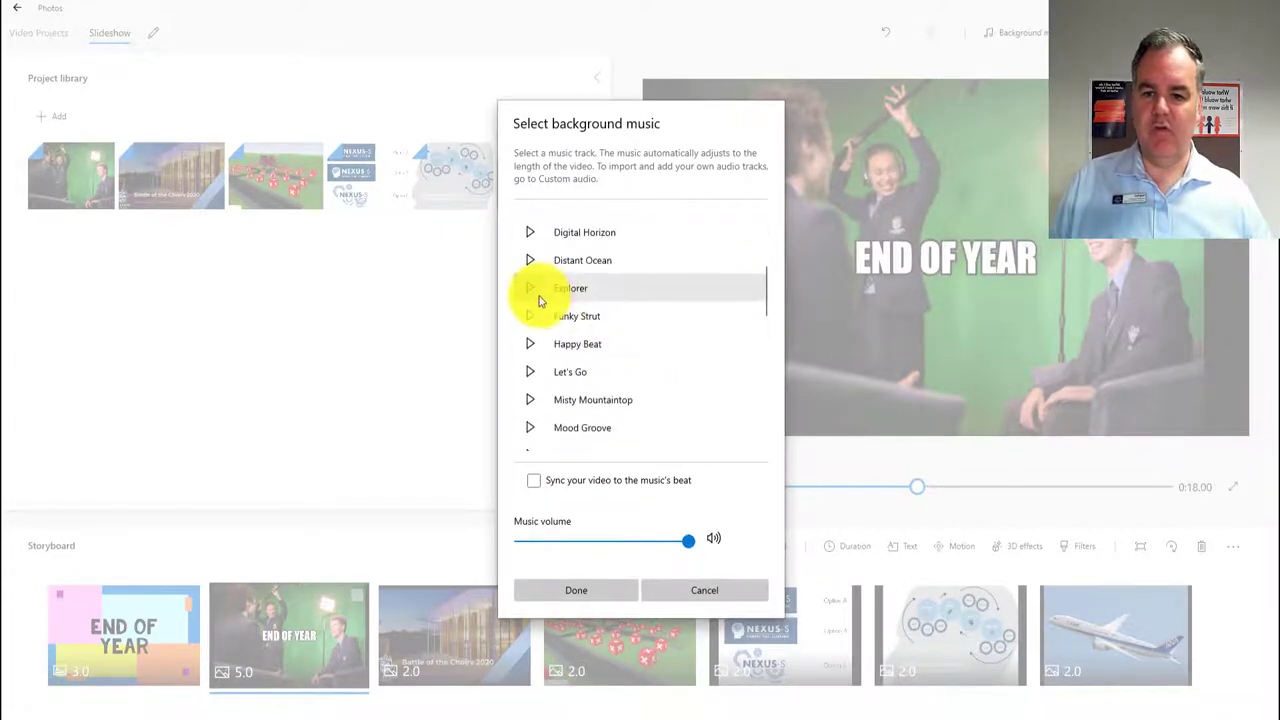
click(595, 288)
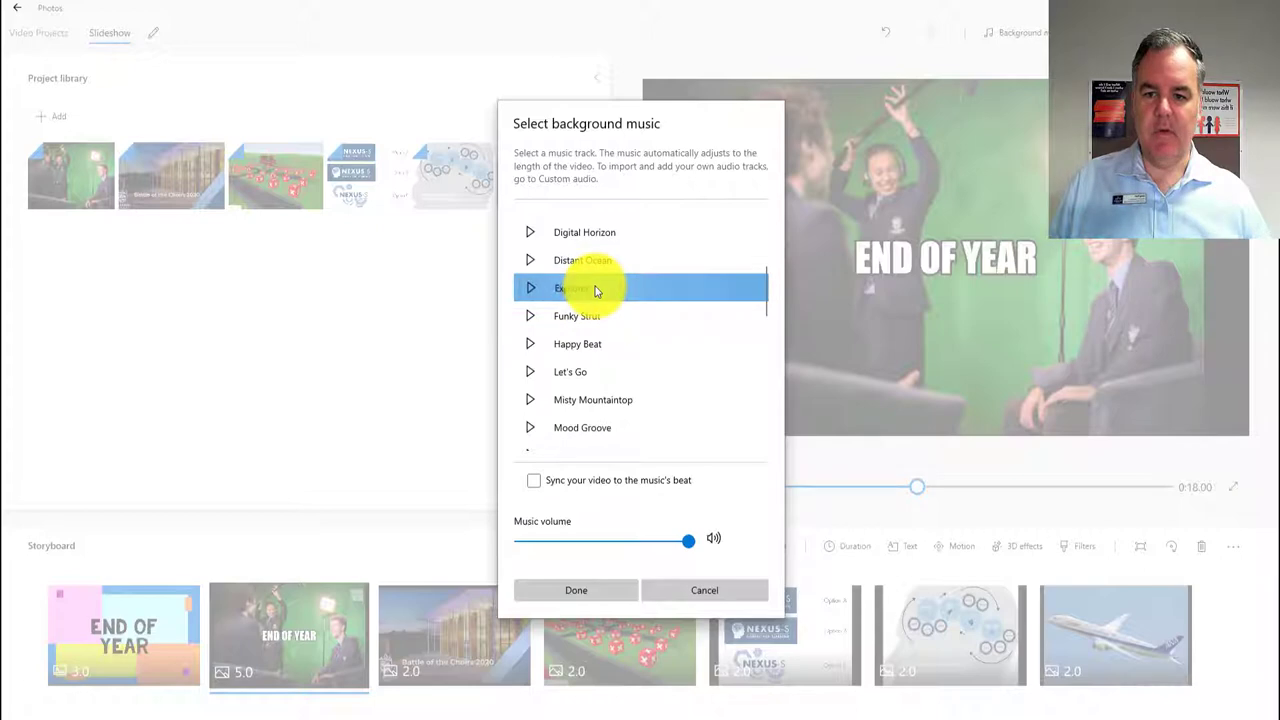
click(530, 289)
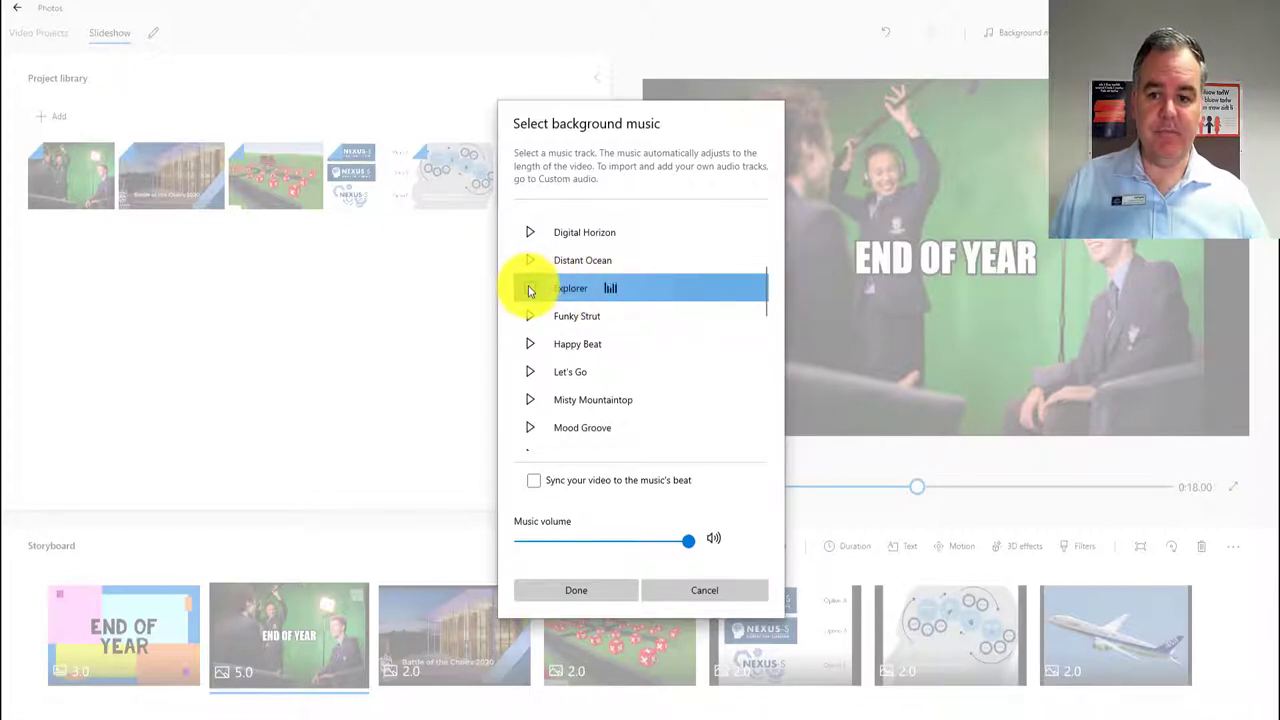
click(530, 289)
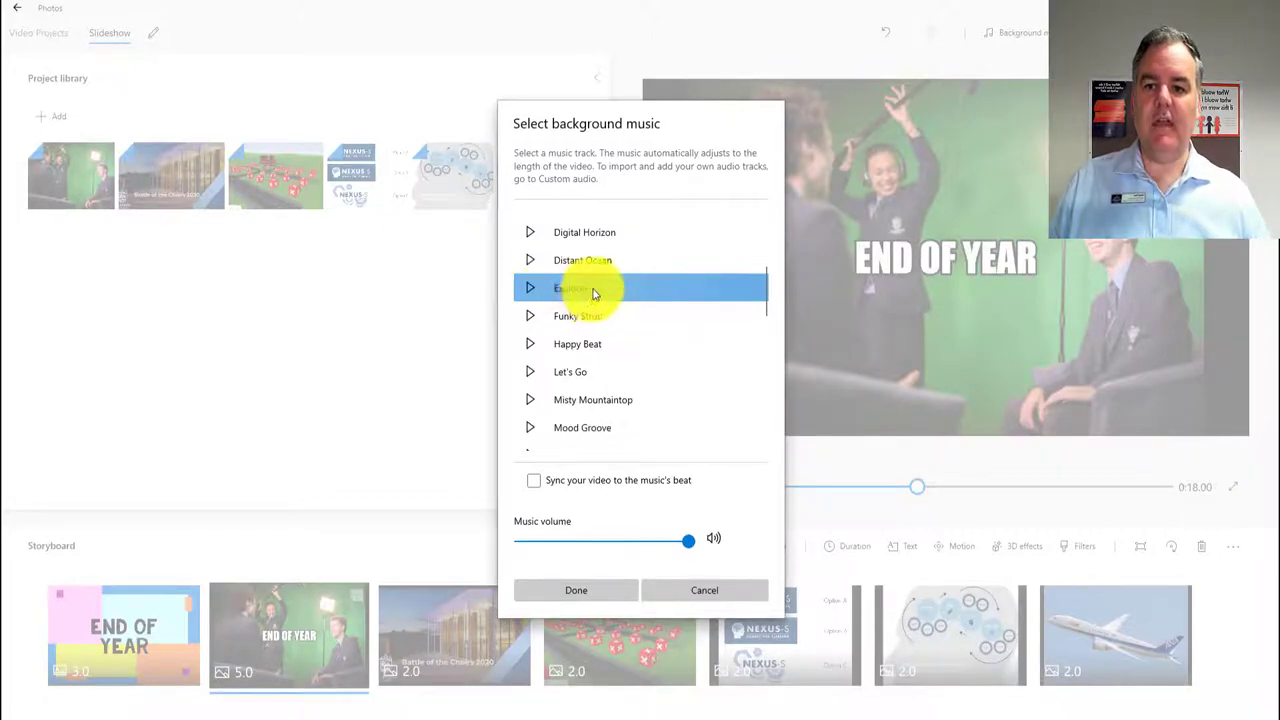
click(534, 483)
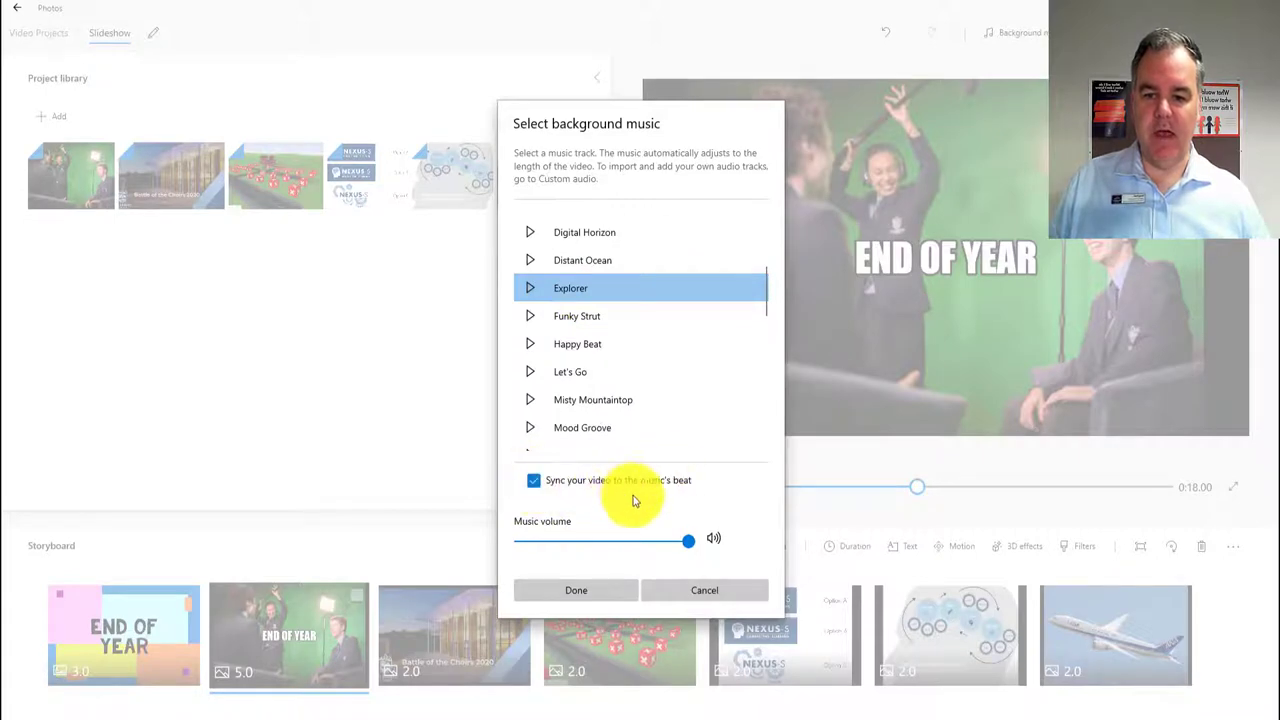
mouse_move(686, 539)
mouse_down()
mouse_move(663, 543)
mouse_move(697, 541)
mouse_up()
click(578, 590)
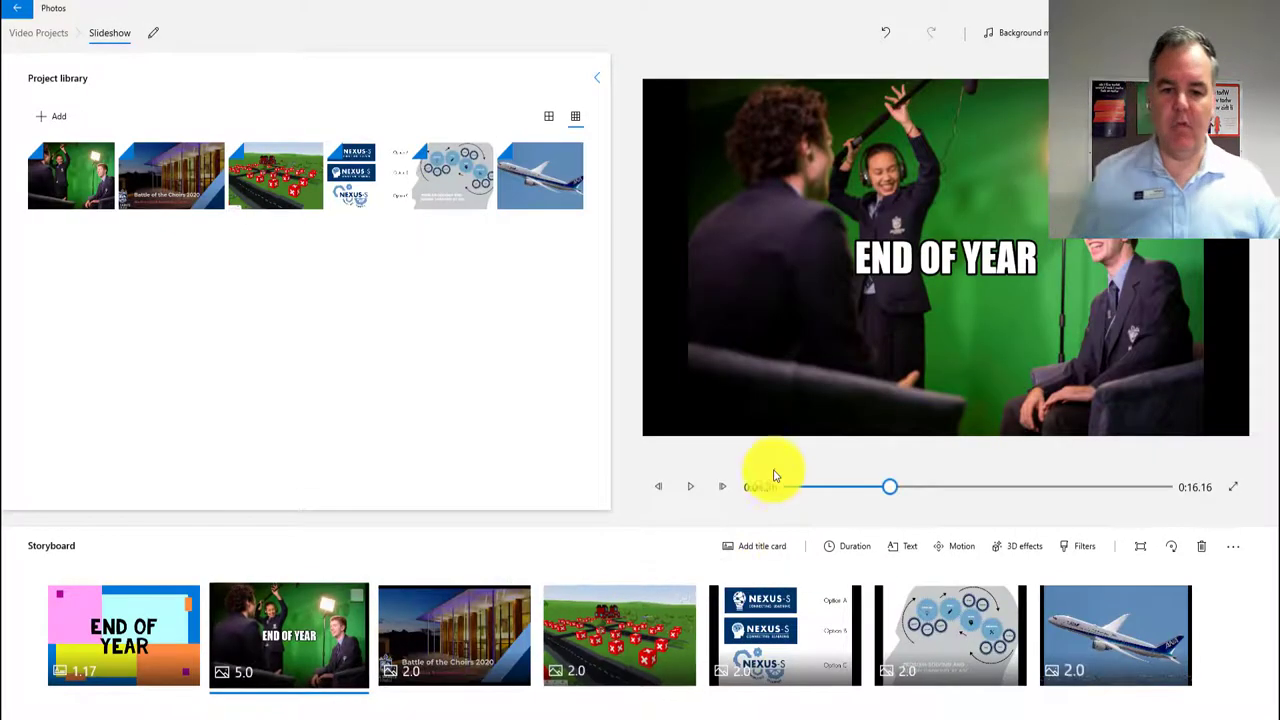
drag(888, 491, 777, 490)
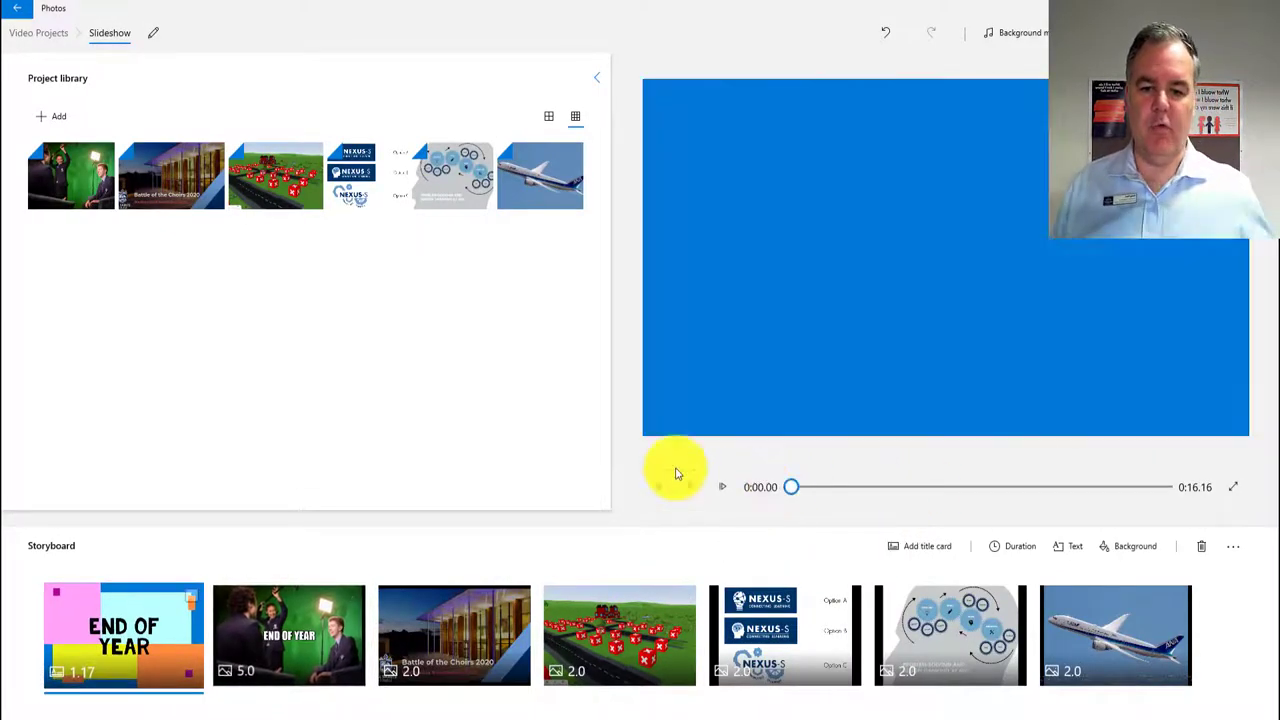
click(688, 487)
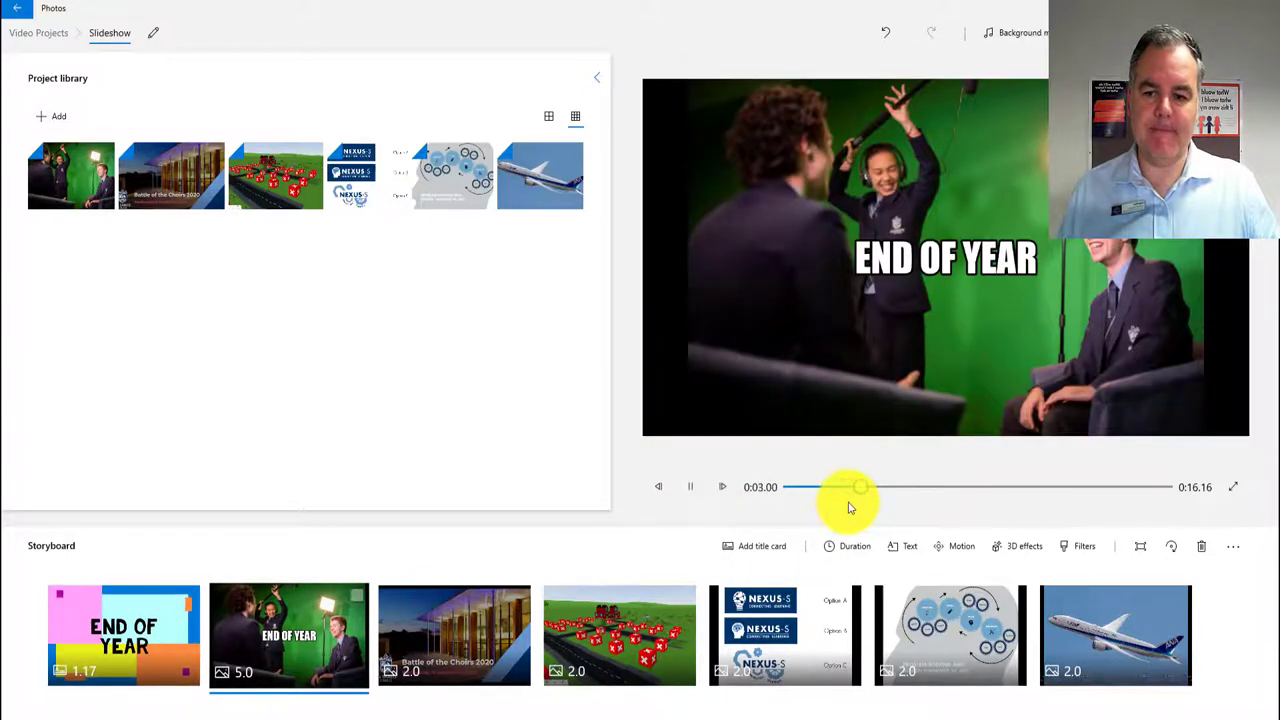
click(693, 489)
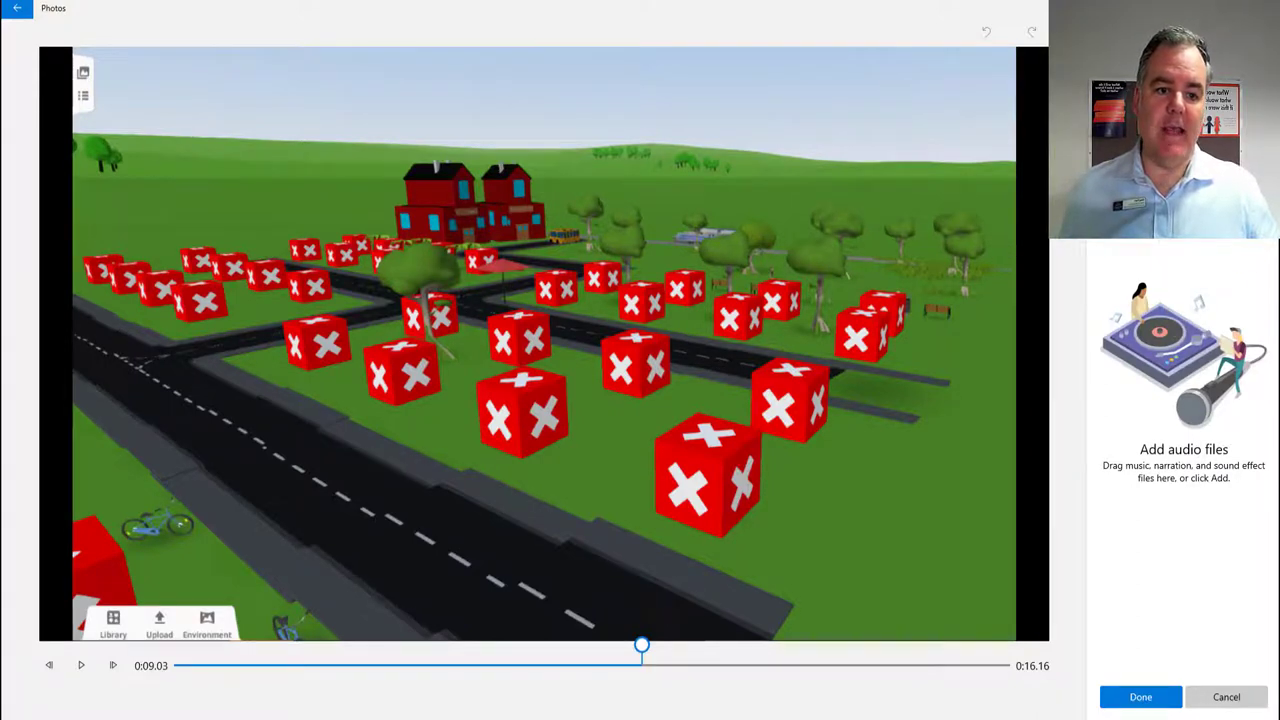
click(1228, 700)
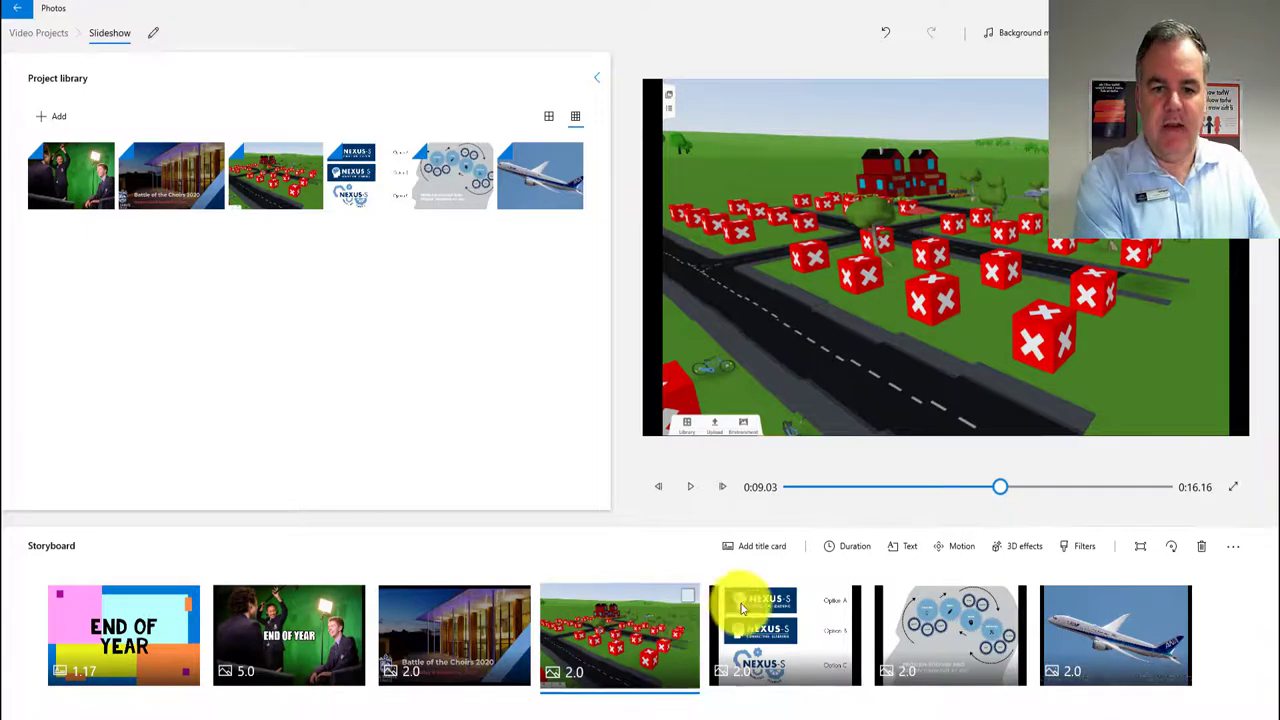
- Play the slideshow from 0:00 in the full-screen preview
click(1226, 487)
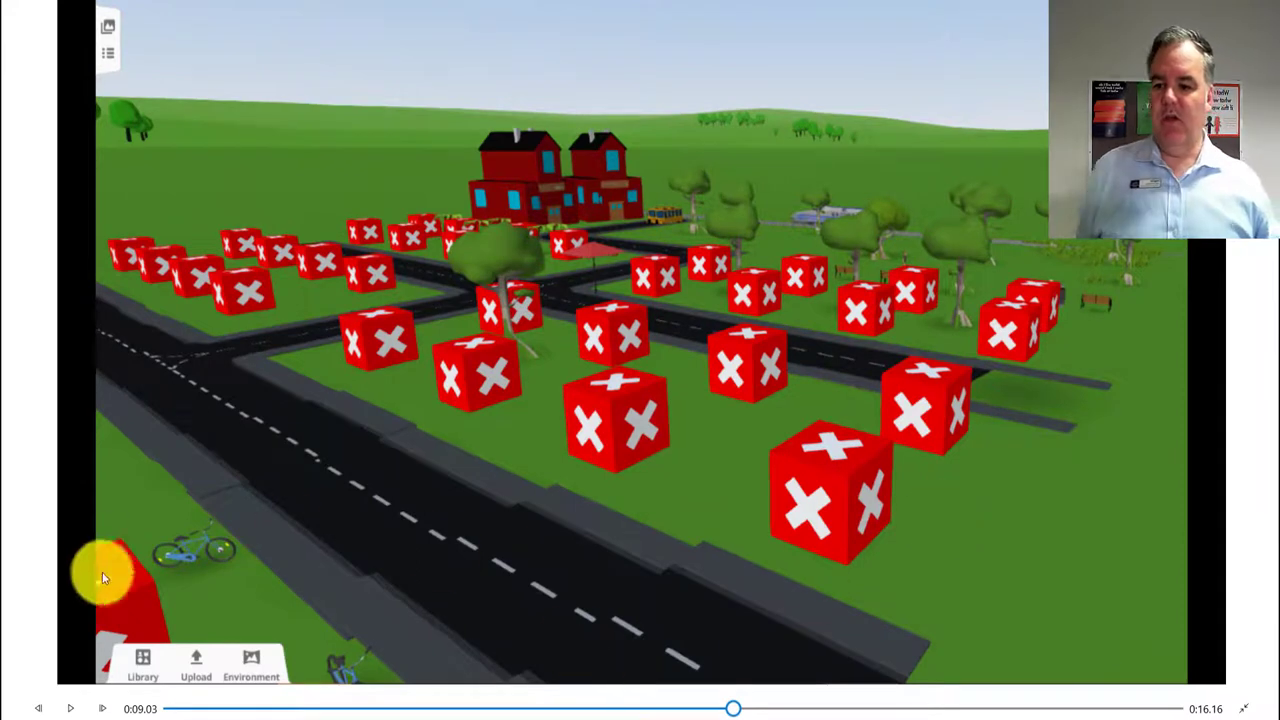
click(170, 707)
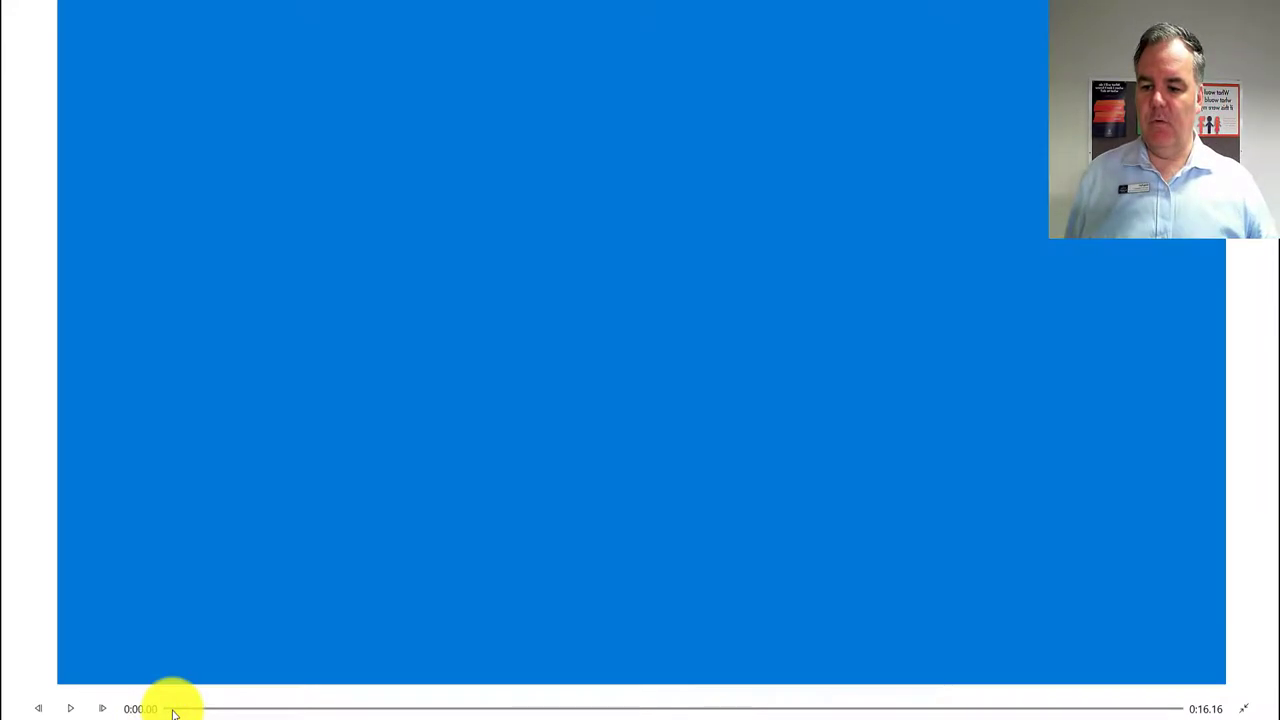
click(72, 708)
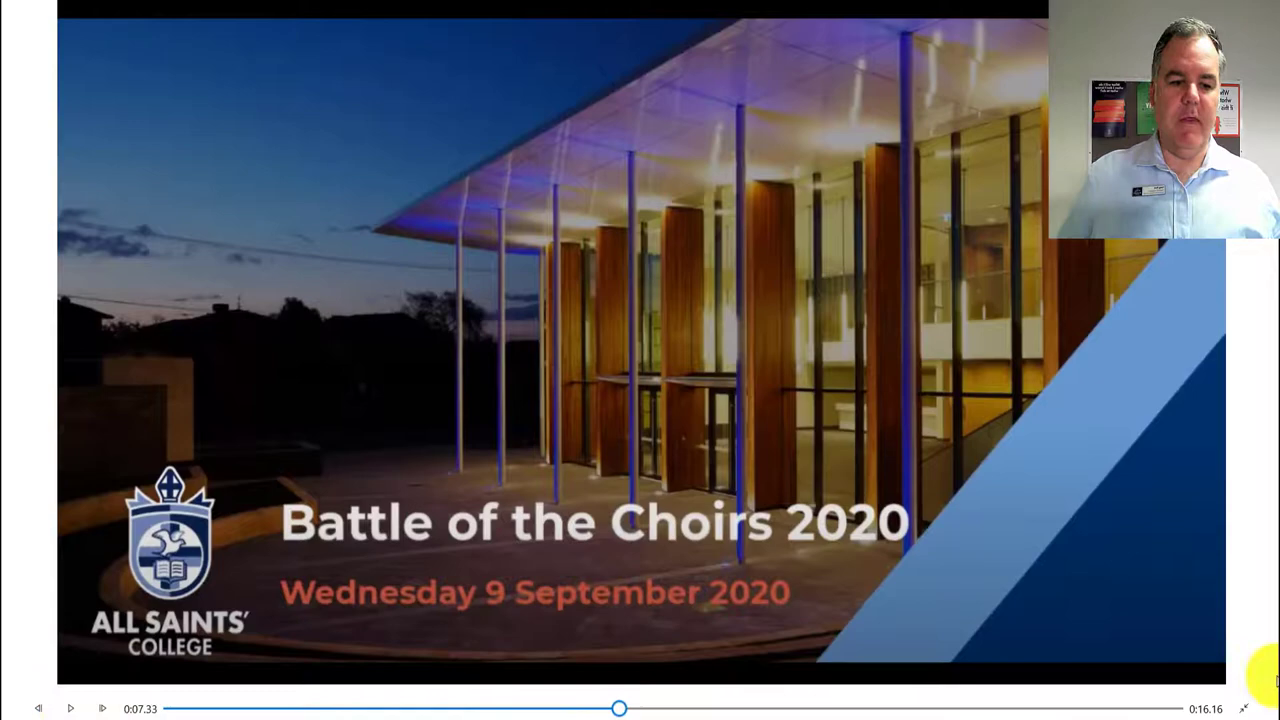
- Exit the full-screen preview and keep the video quality at High 1080p
click(1243, 710)
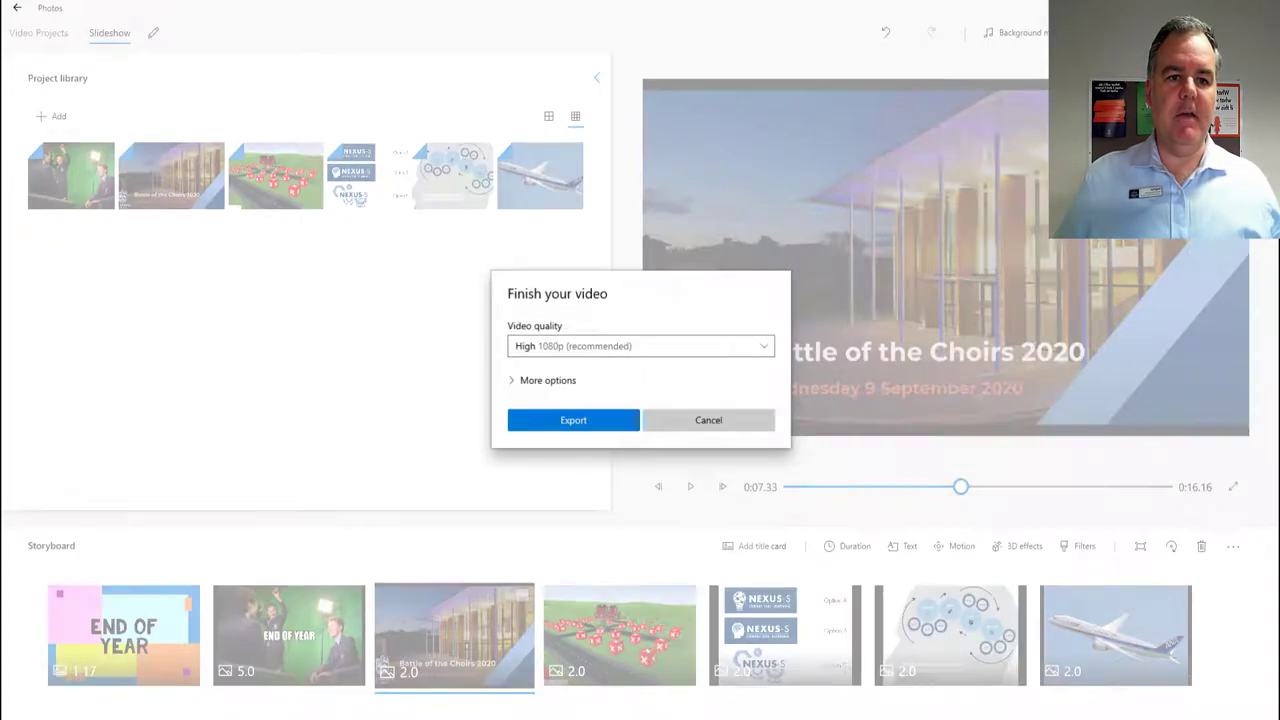
click(691, 349)
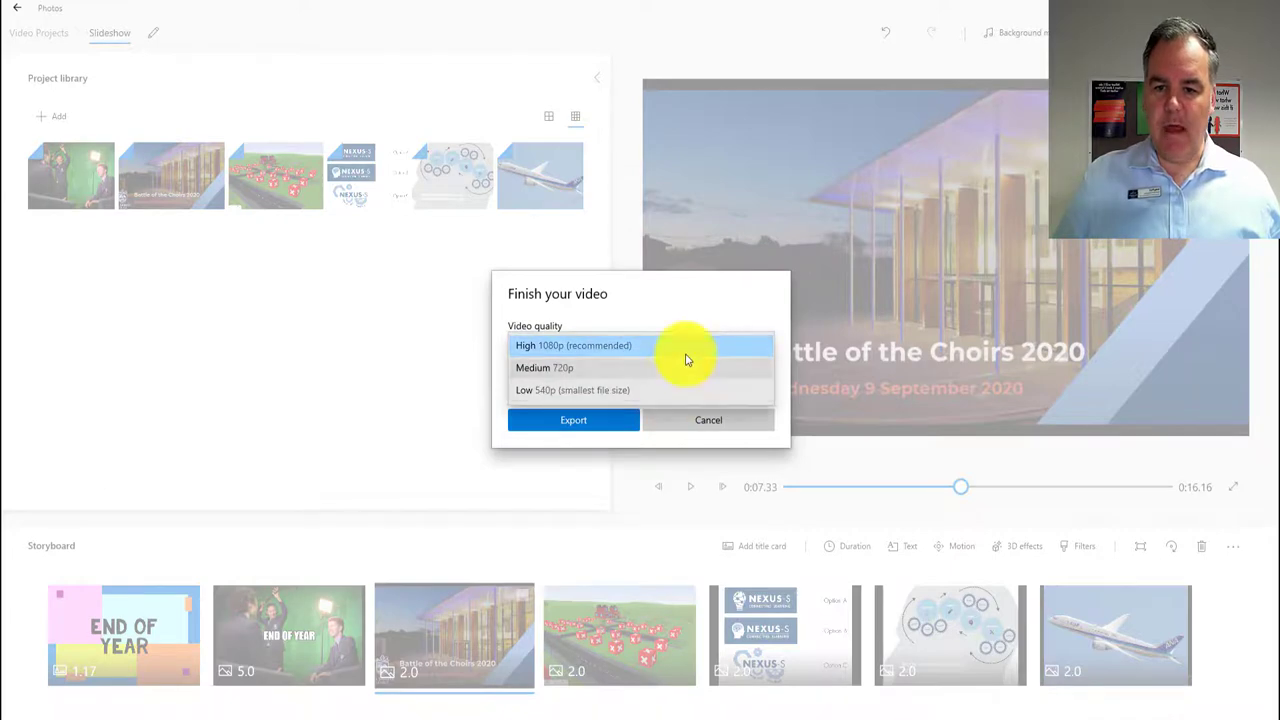
click(689, 352)
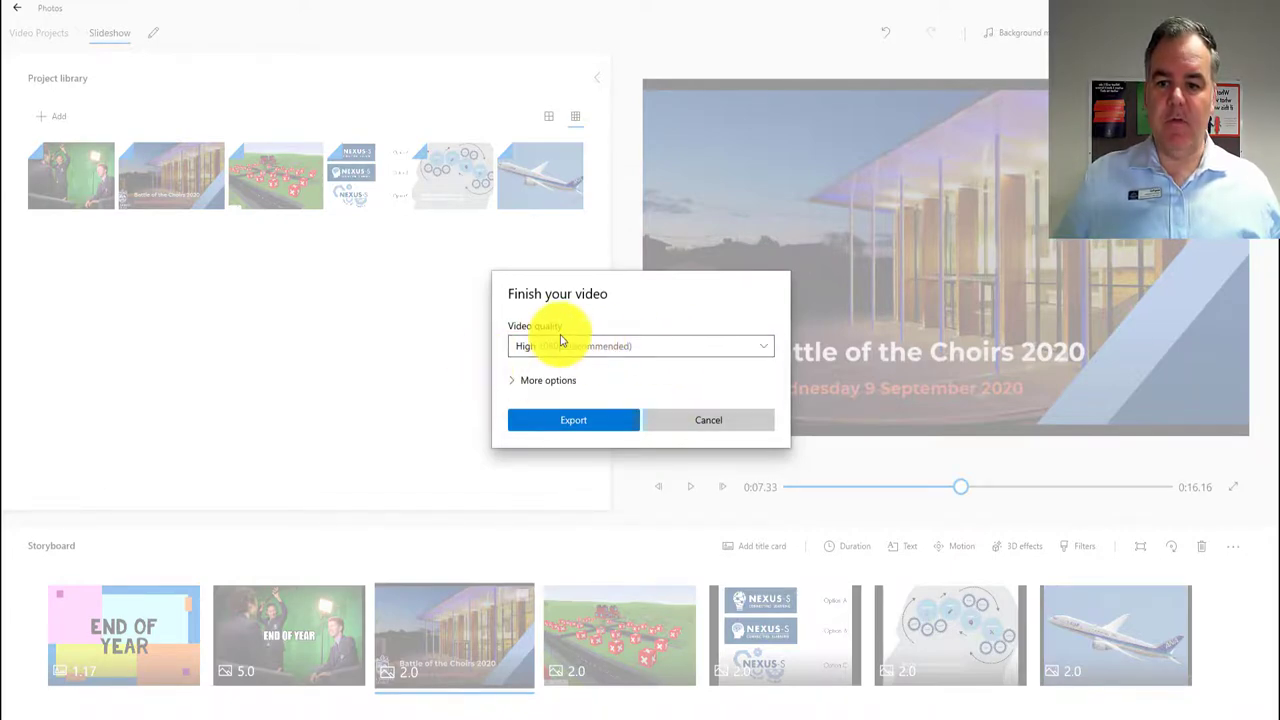
- Expand and then collapse the More options export settings
click(580, 422)
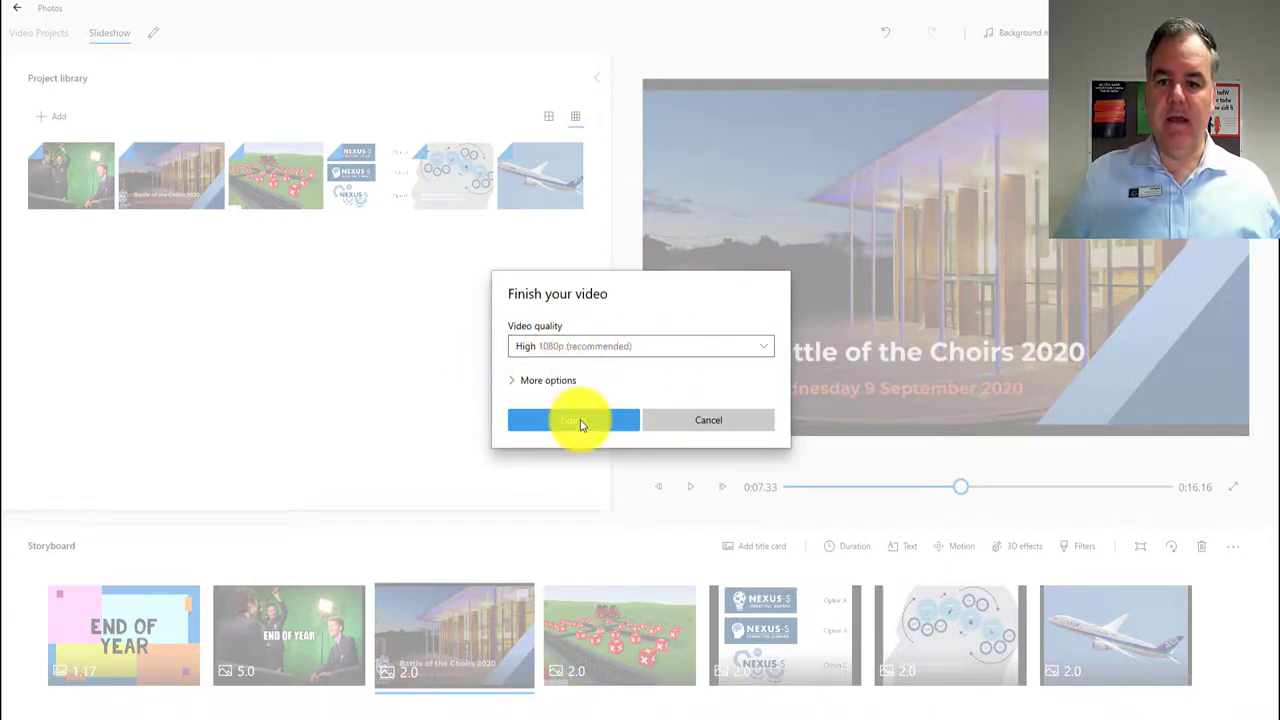
click(513, 380)
click(516, 349)
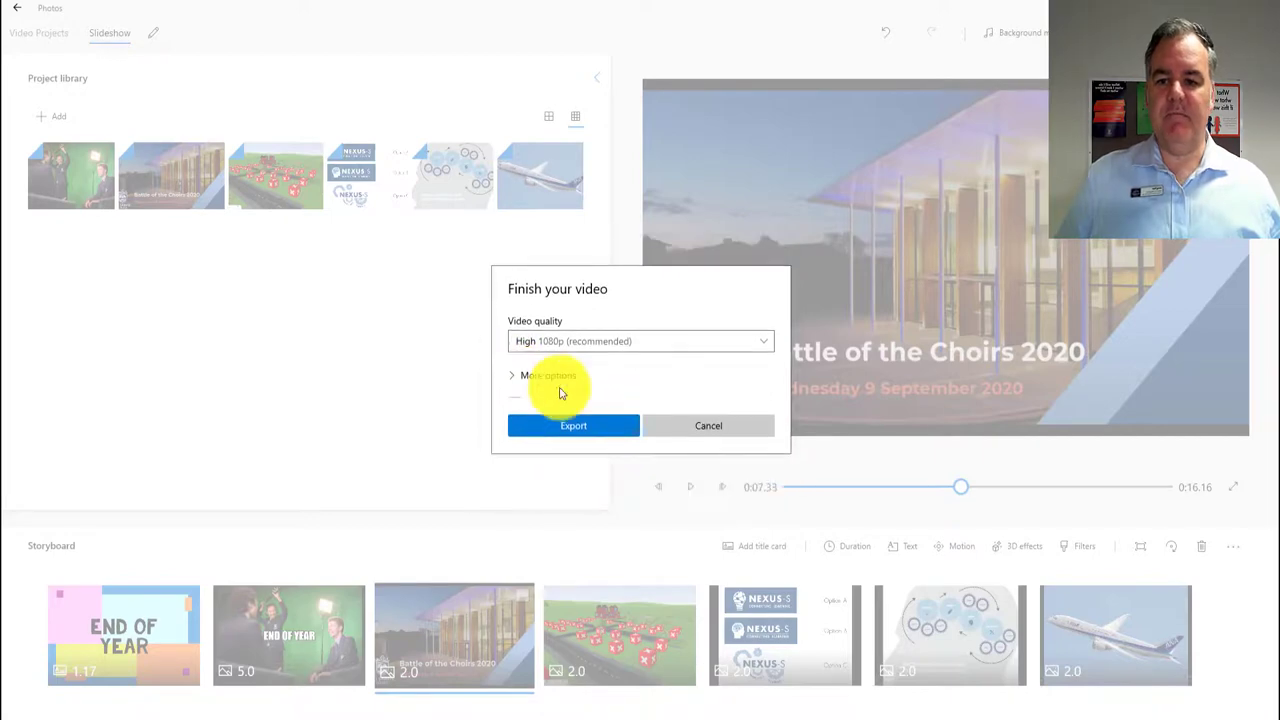